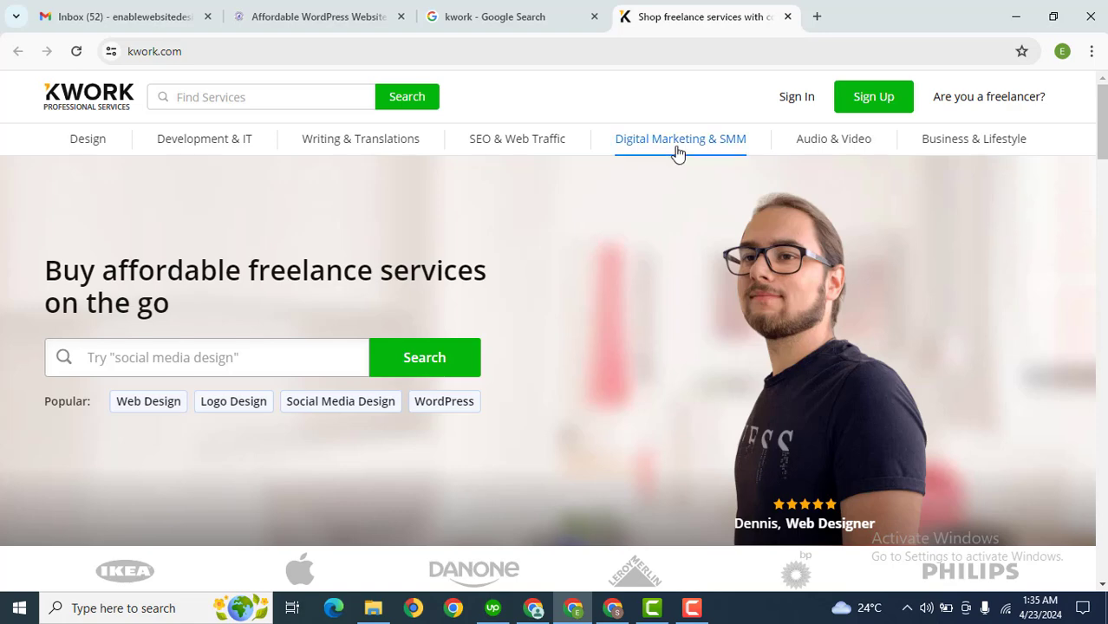
Open Design › Logo Design and browse its 9,414 logo services
mouse_move(72, 147)
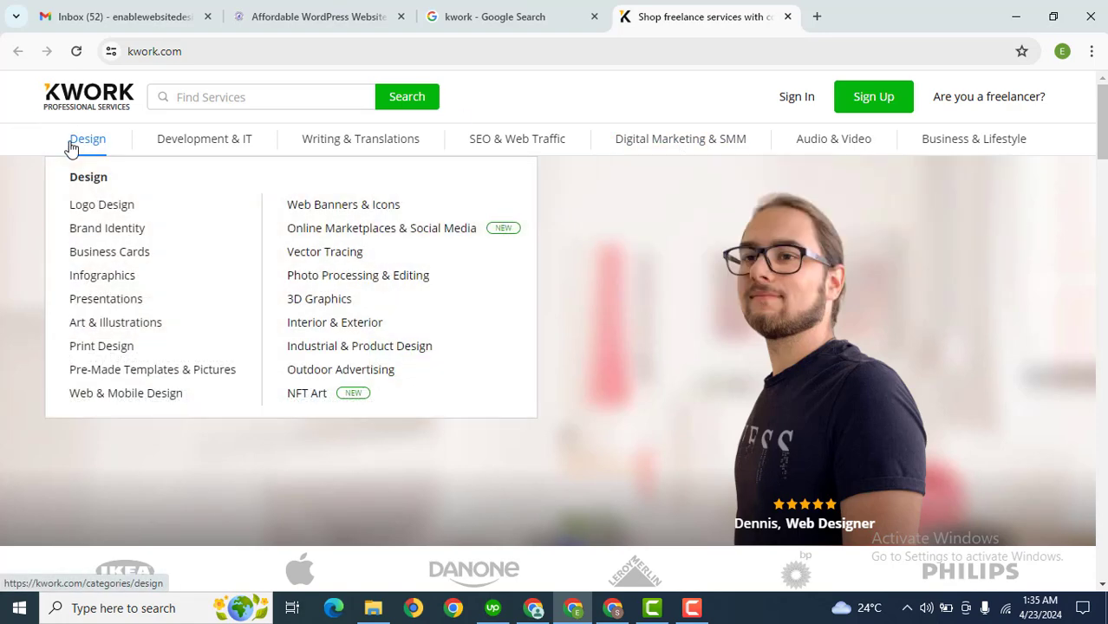
left_click(94, 206)
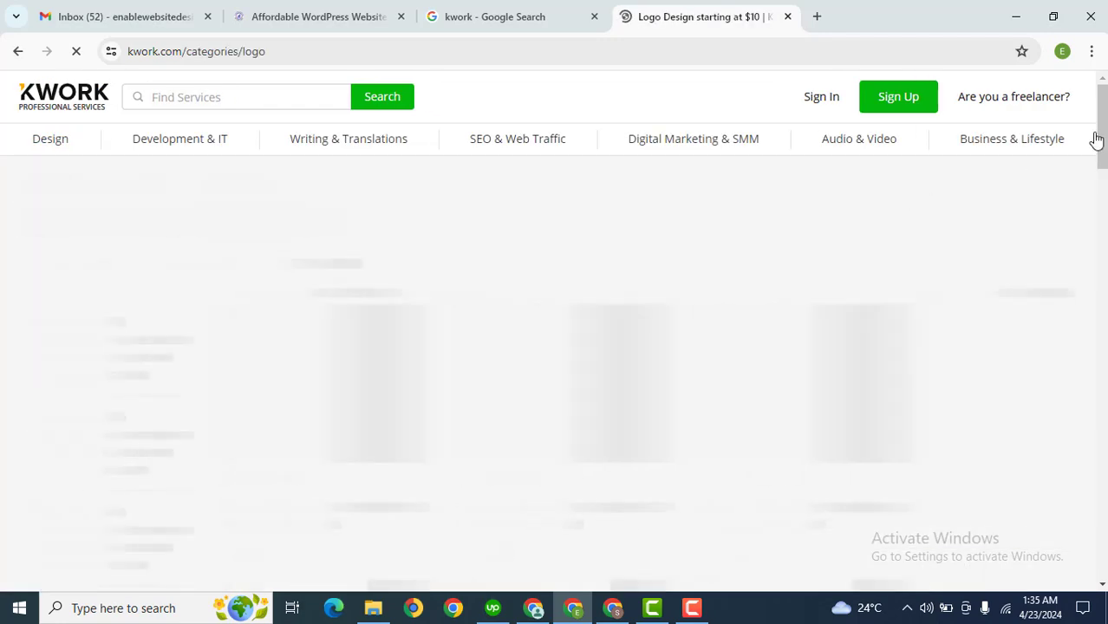
scroll(1099, 147, "down", 2)
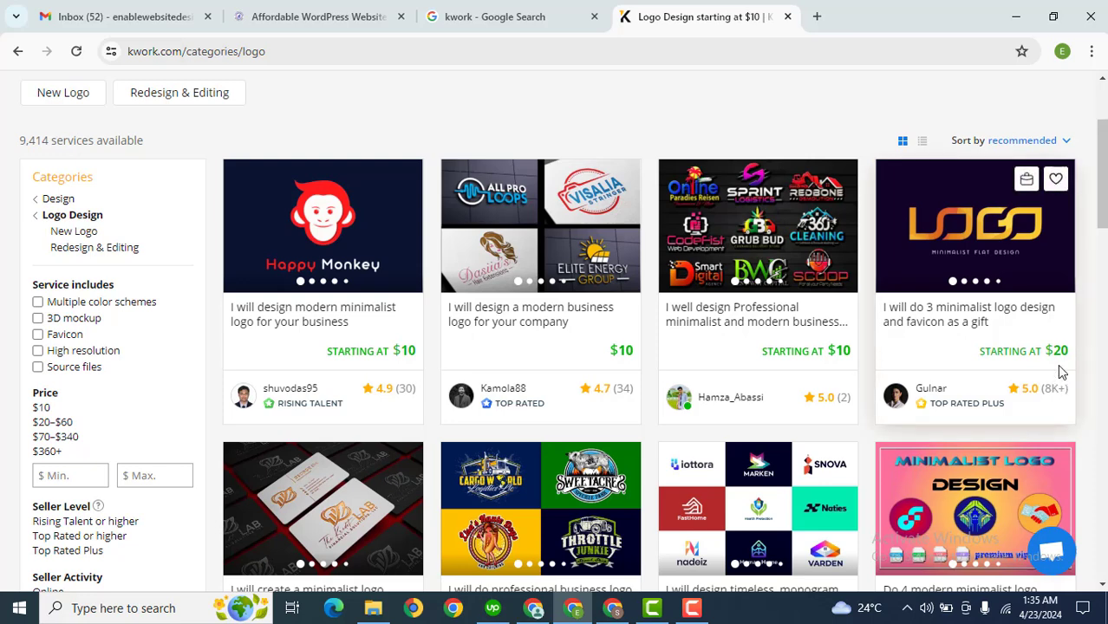
scroll(1094, 86, "up", 2)
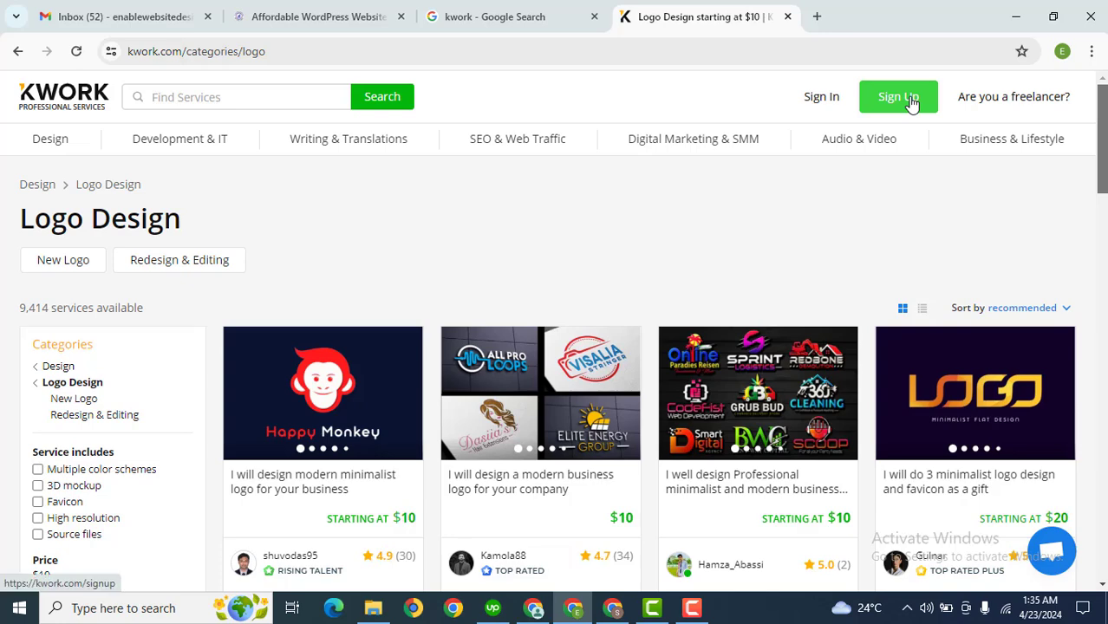
Start a seller sign-up, accept the terms, and enter the account's Gmail address
left_click(911, 101)
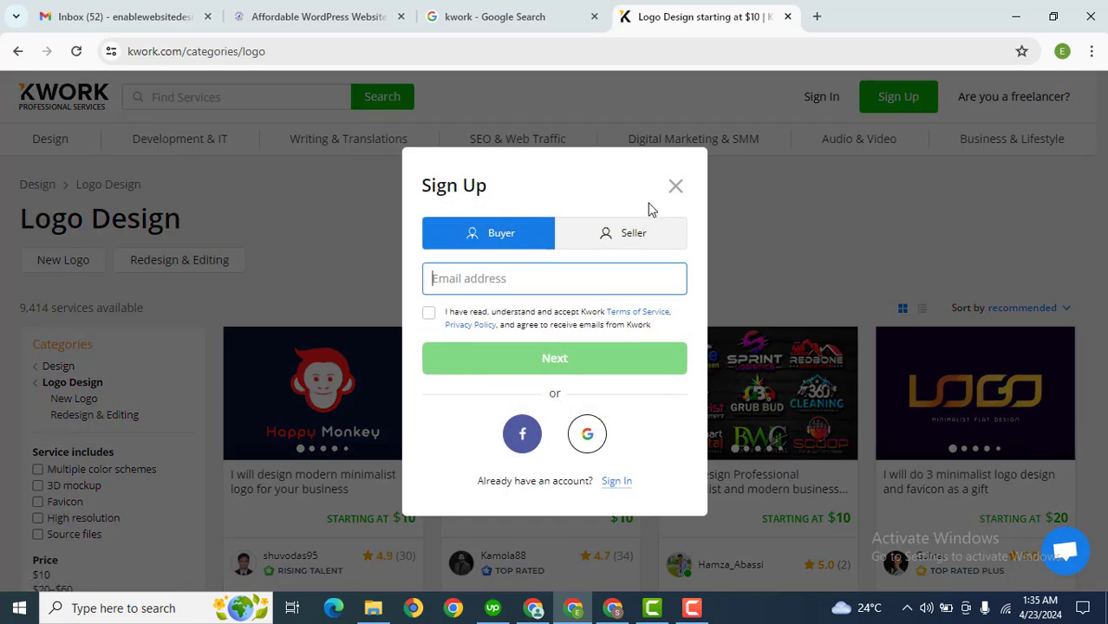
left_click(620, 242)
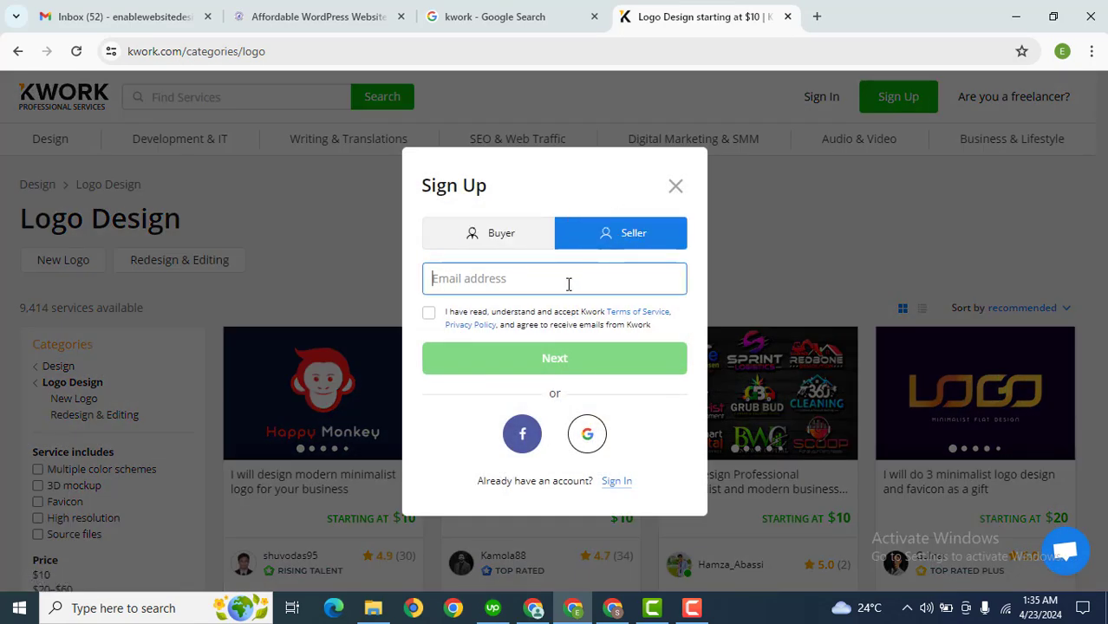
left_click(427, 316)
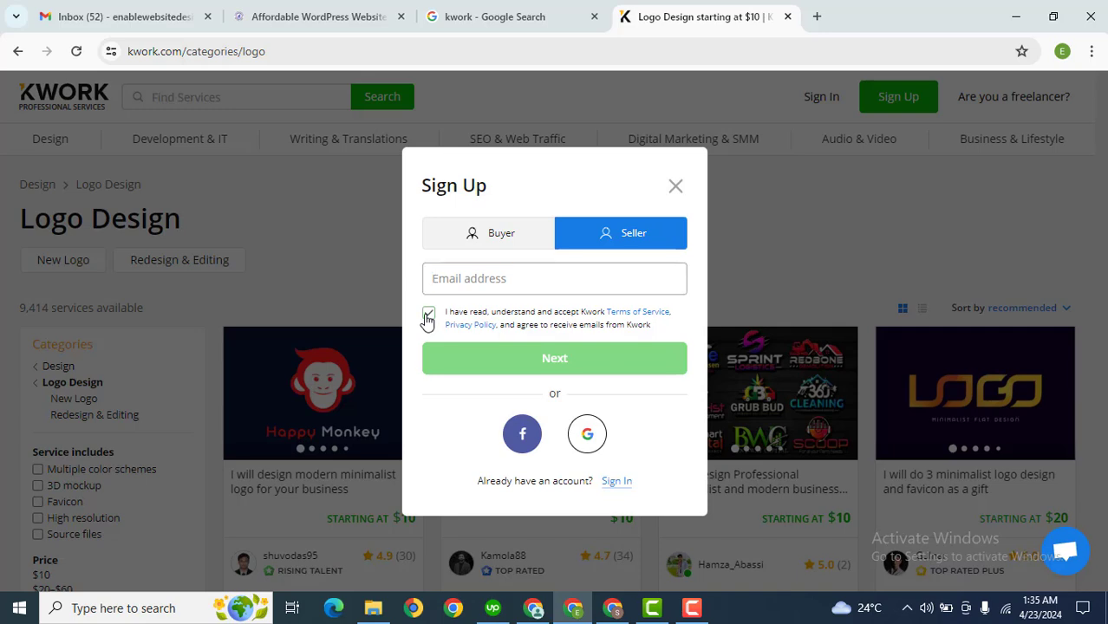
left_click(470, 286)
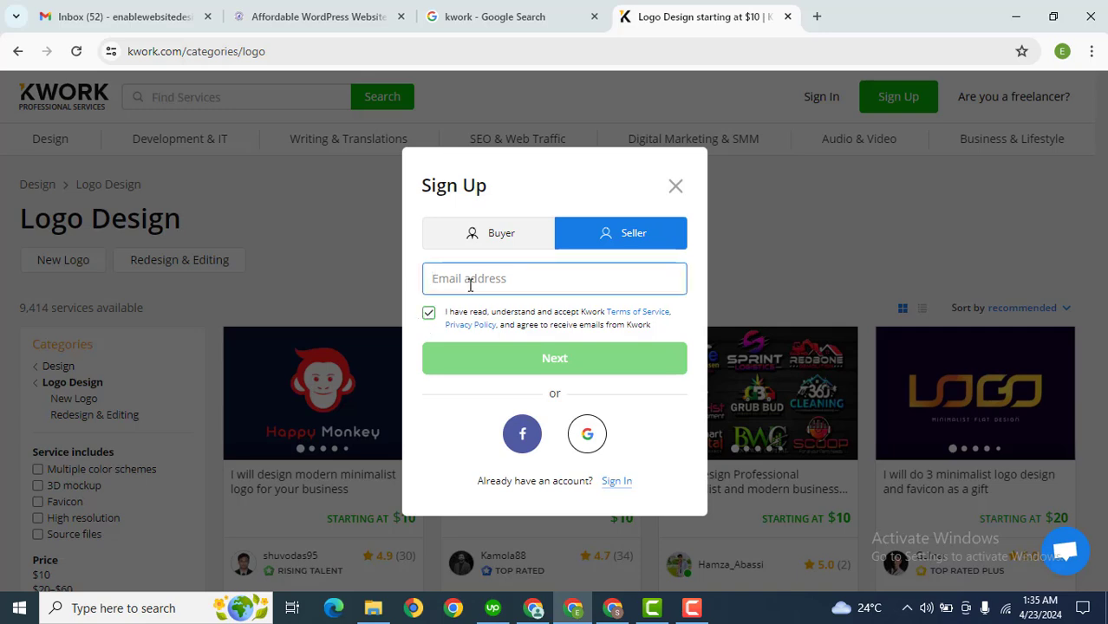
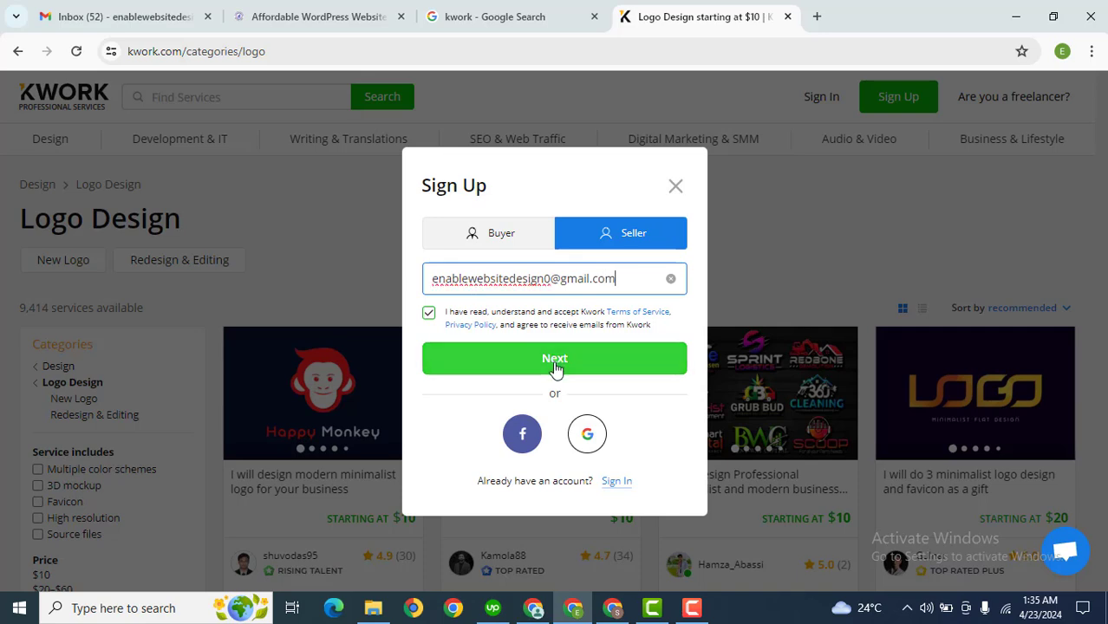
Enter the account password and submit the sign-up form
left_click(556, 365)
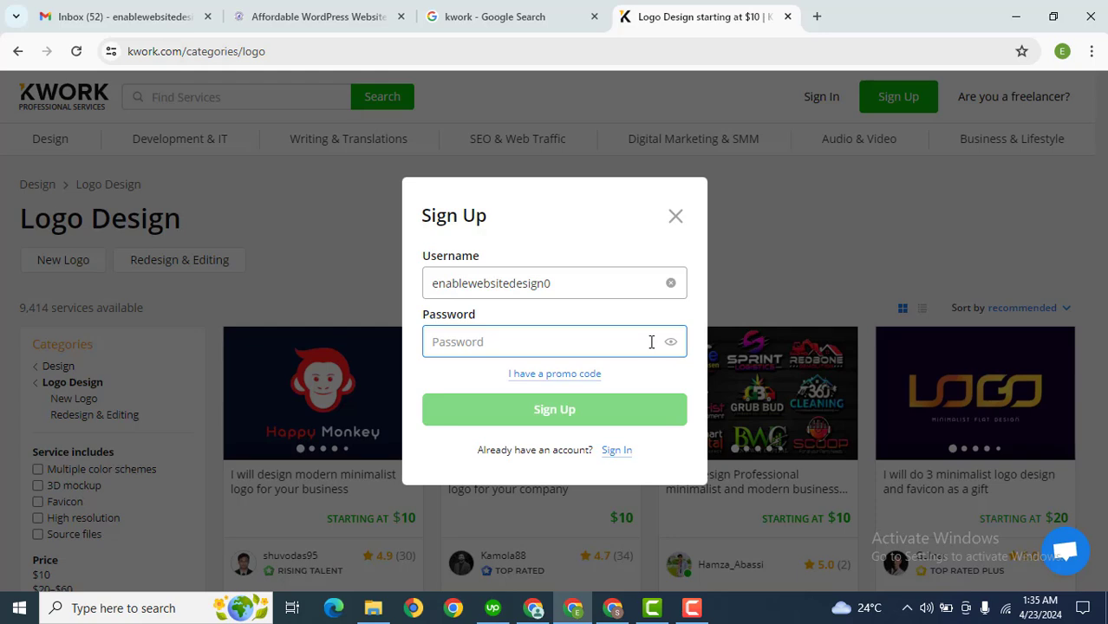
key("Caps_Lock")
type("•")
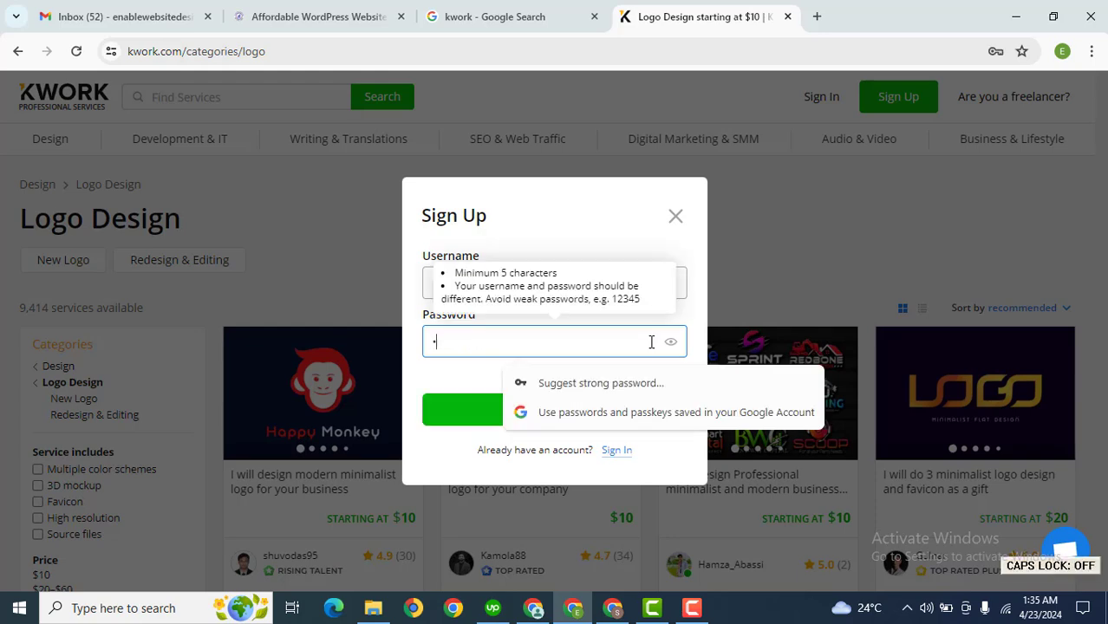
type("••••••")
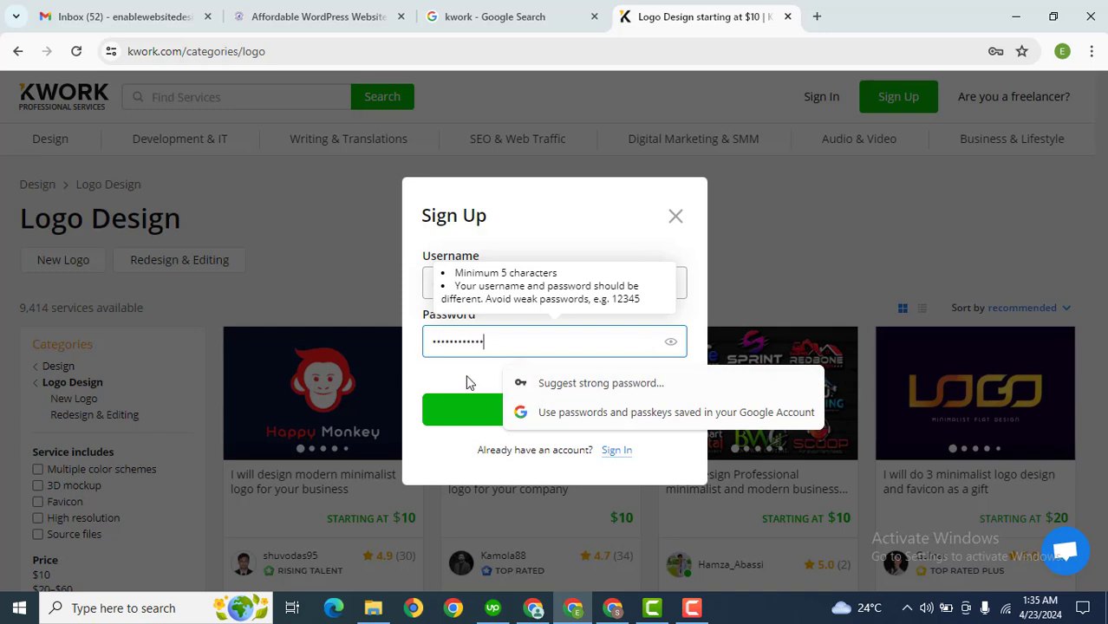
left_click(506, 391)
left_click(531, 421)
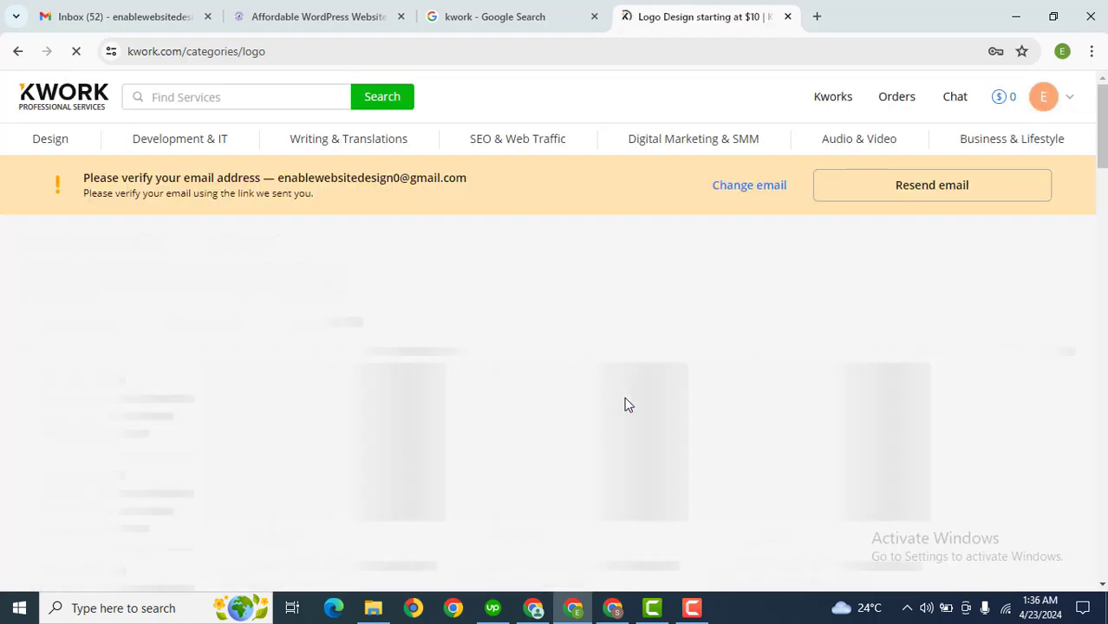
Save the new Kwork password in Chrome's password manager
left_click(132, 12)
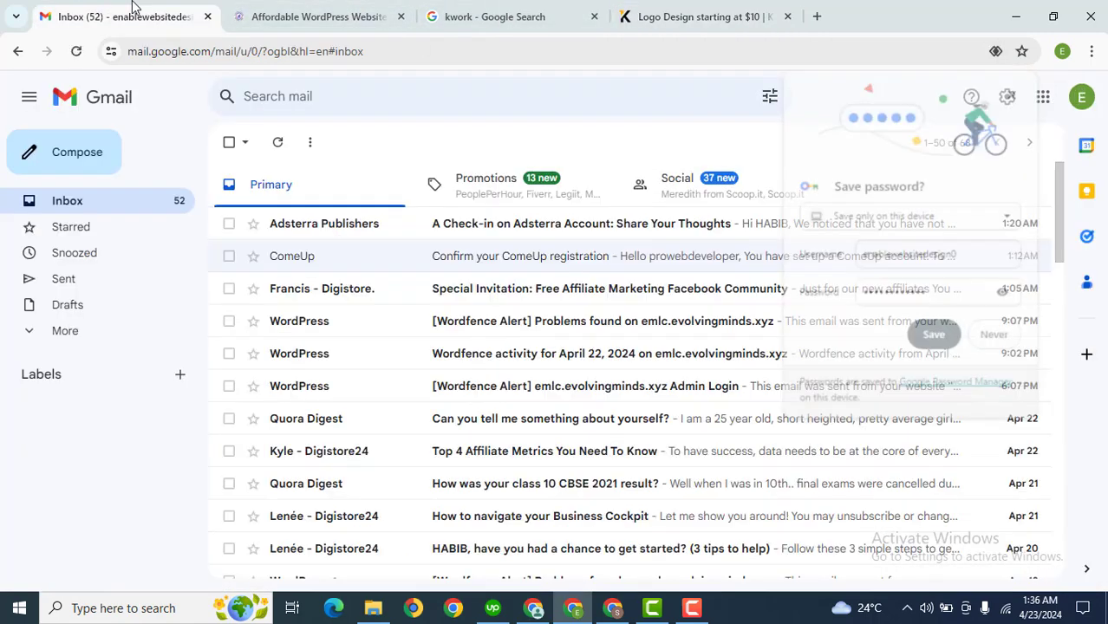
left_click(679, 10)
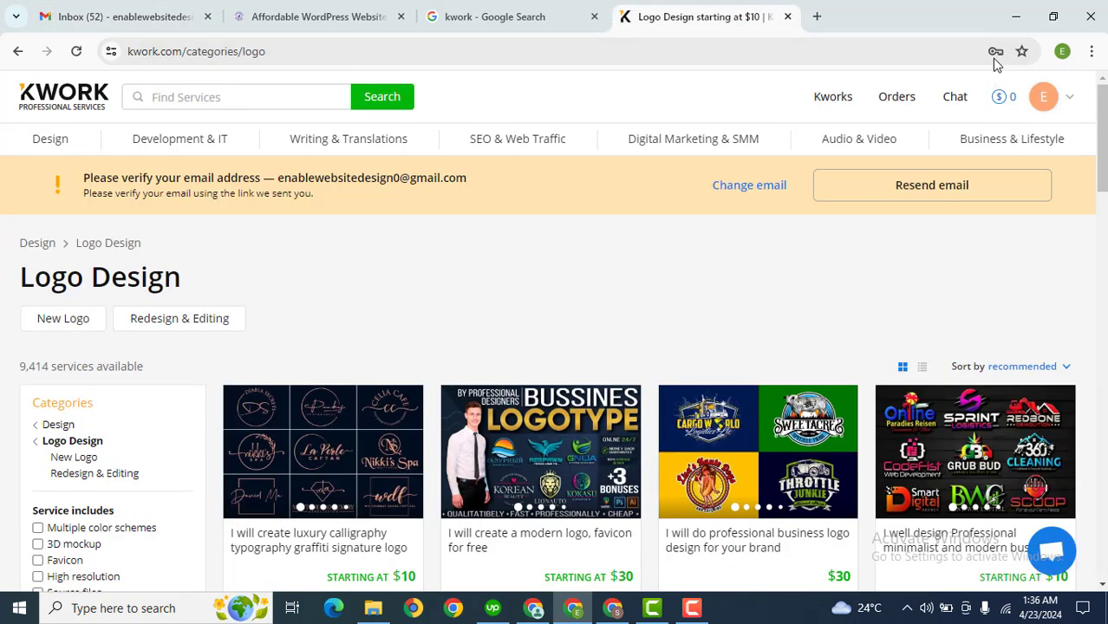
left_click(996, 54)
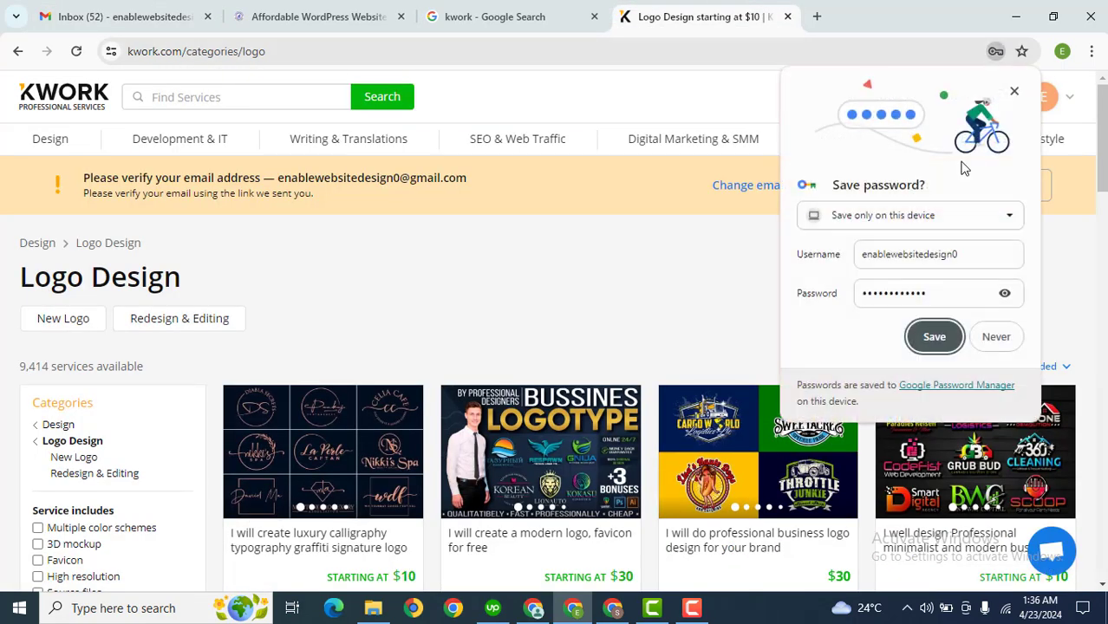
left_click(928, 335)
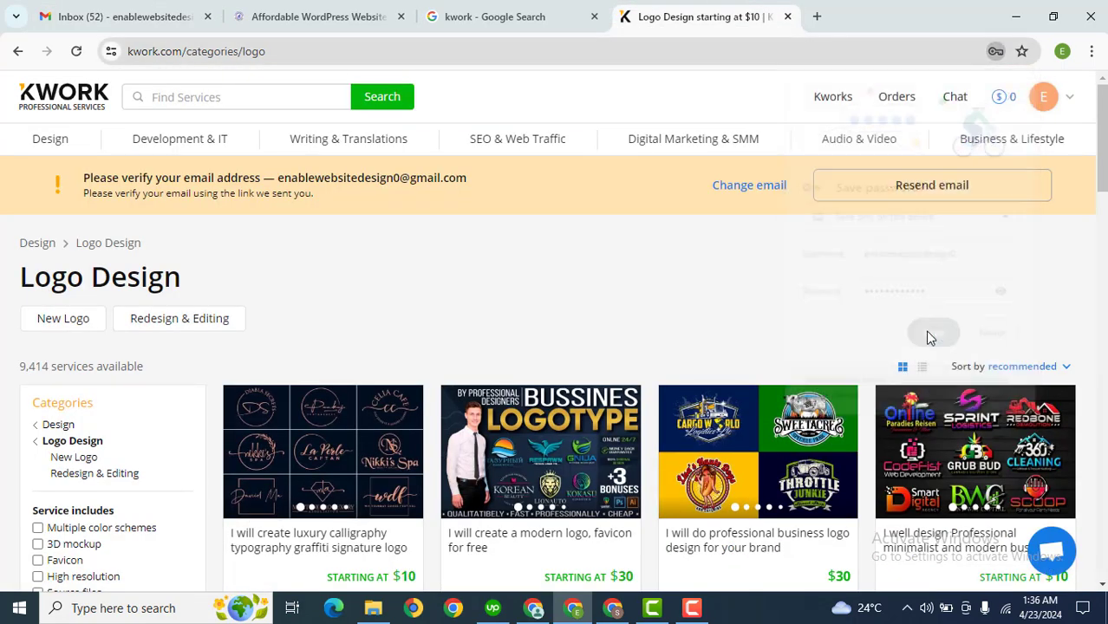
Refresh Gmail, open Kwork's Verify your email address message, and follow its confirmation link
left_click(113, 10)
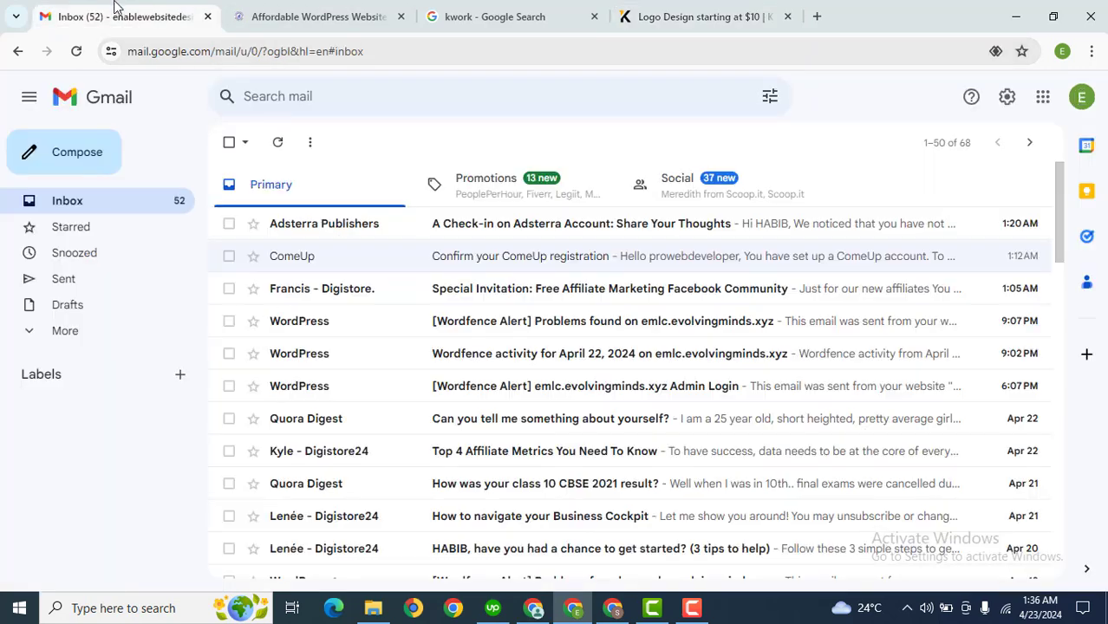
left_click(276, 146)
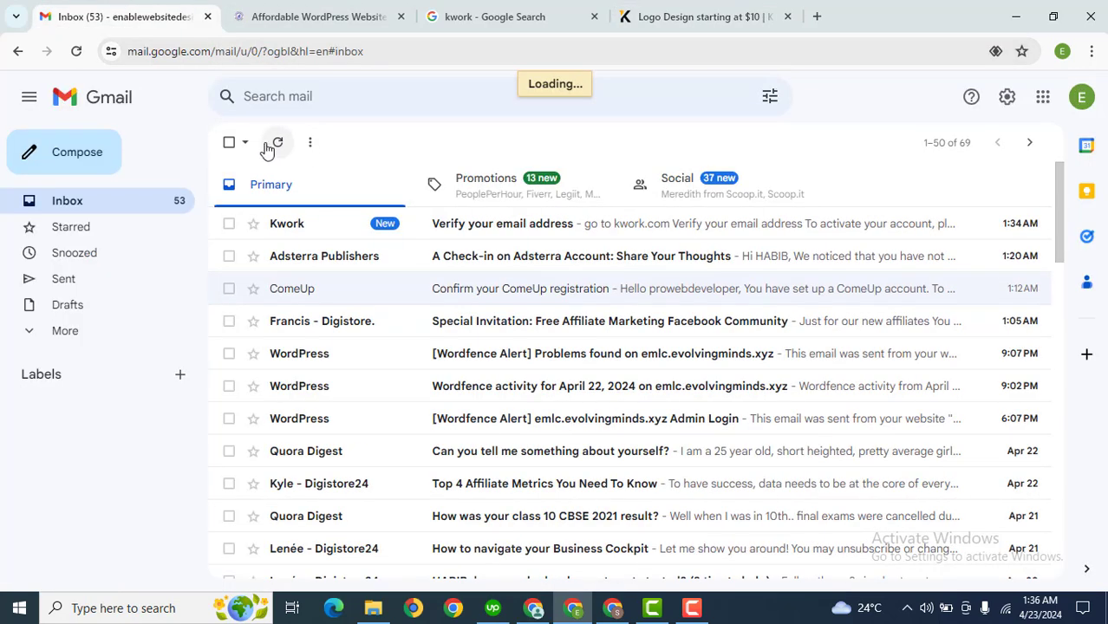
left_click(537, 227)
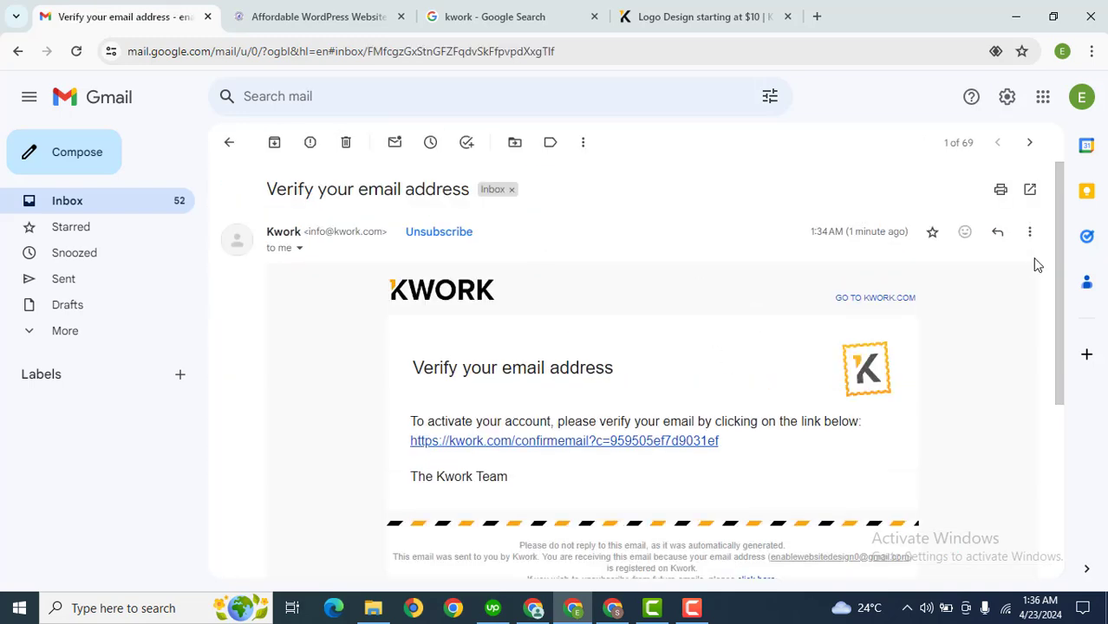
left_click_drag(1058, 271, 1067, 345)
left_click(646, 312)
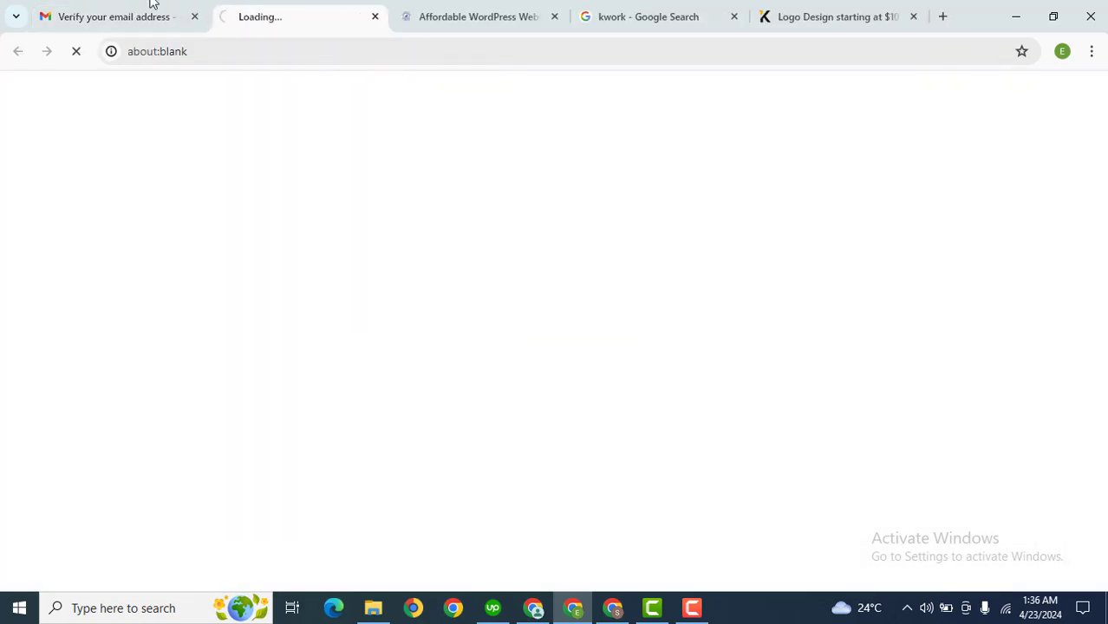
left_click(128, 9)
left_click(98, 199)
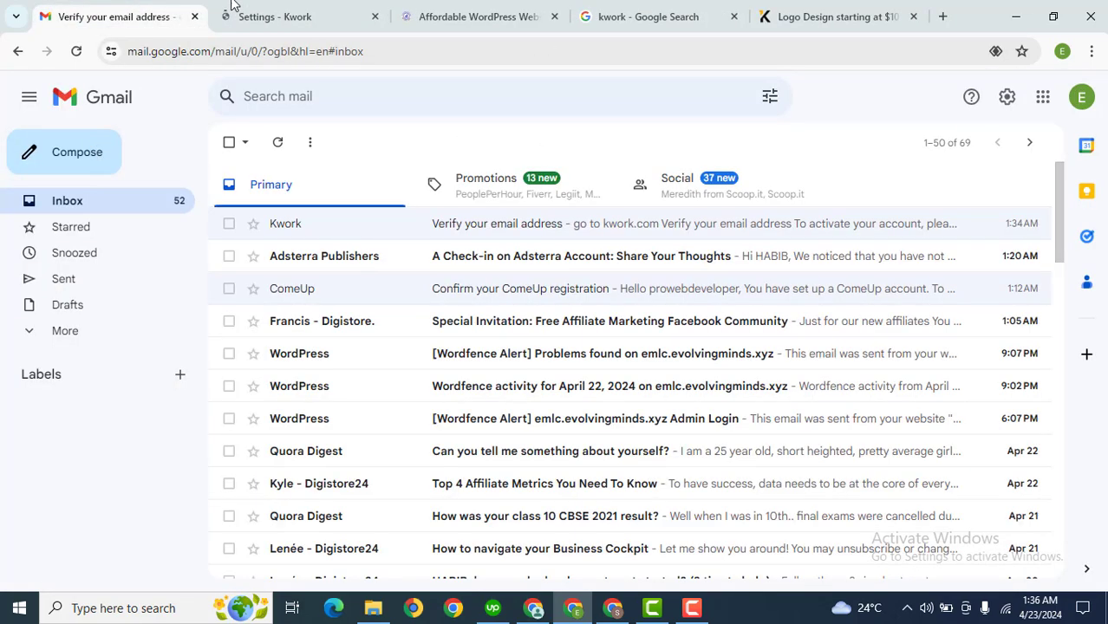
left_click(256, 9)
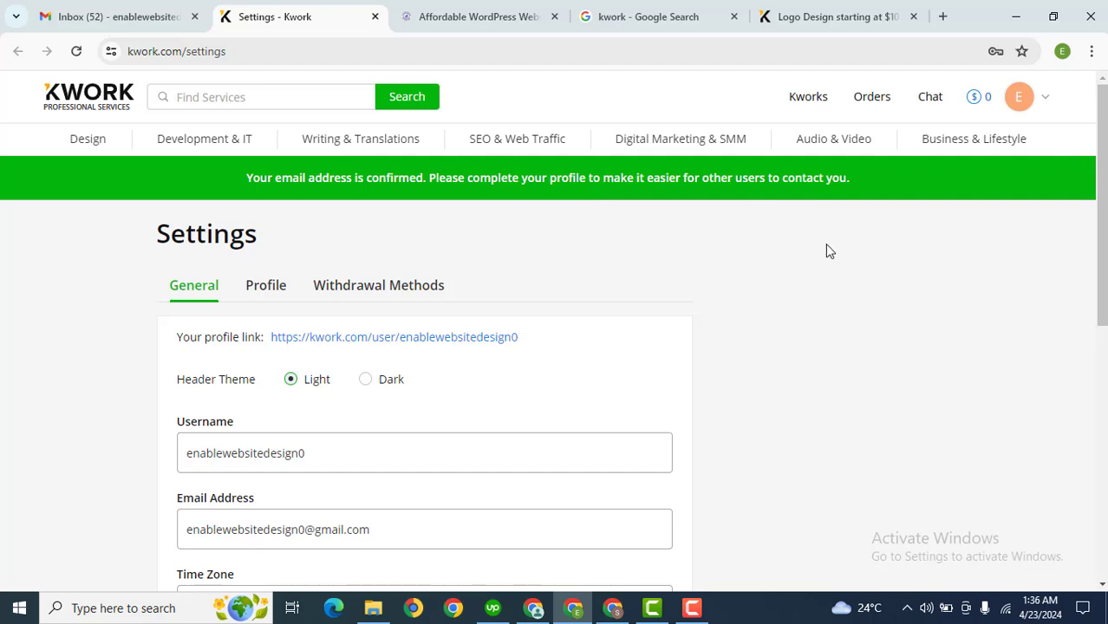
Look over the Profile settings, starting on the Your Name field
scroll(1099, 319, "down", 3)
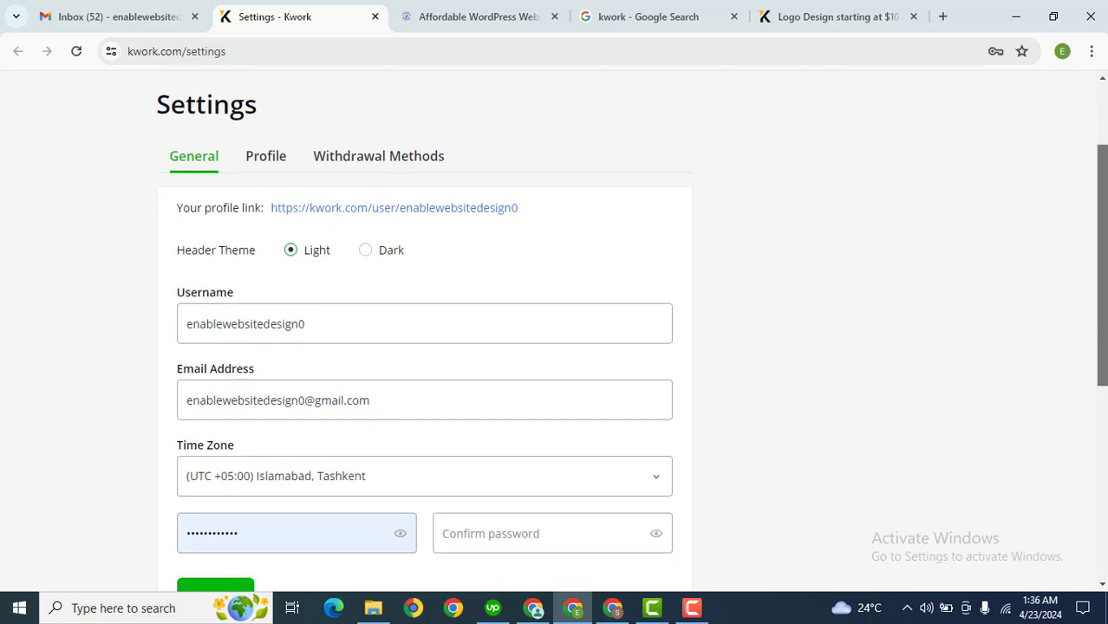
scroll(1096, 311, "up", 1)
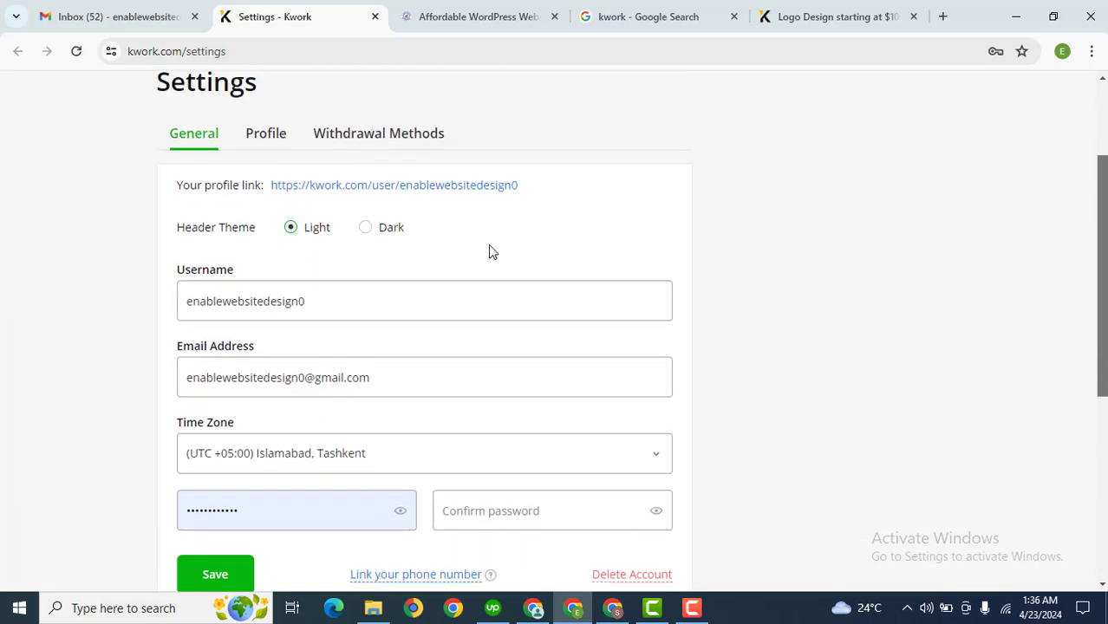
left_click(267, 134)
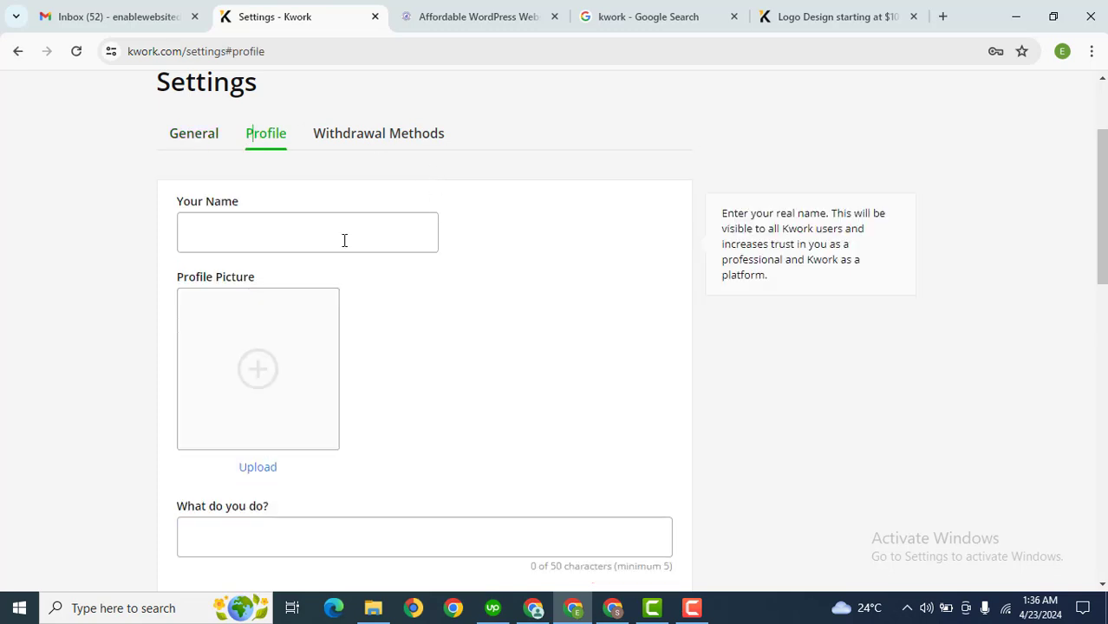
left_click(277, 226)
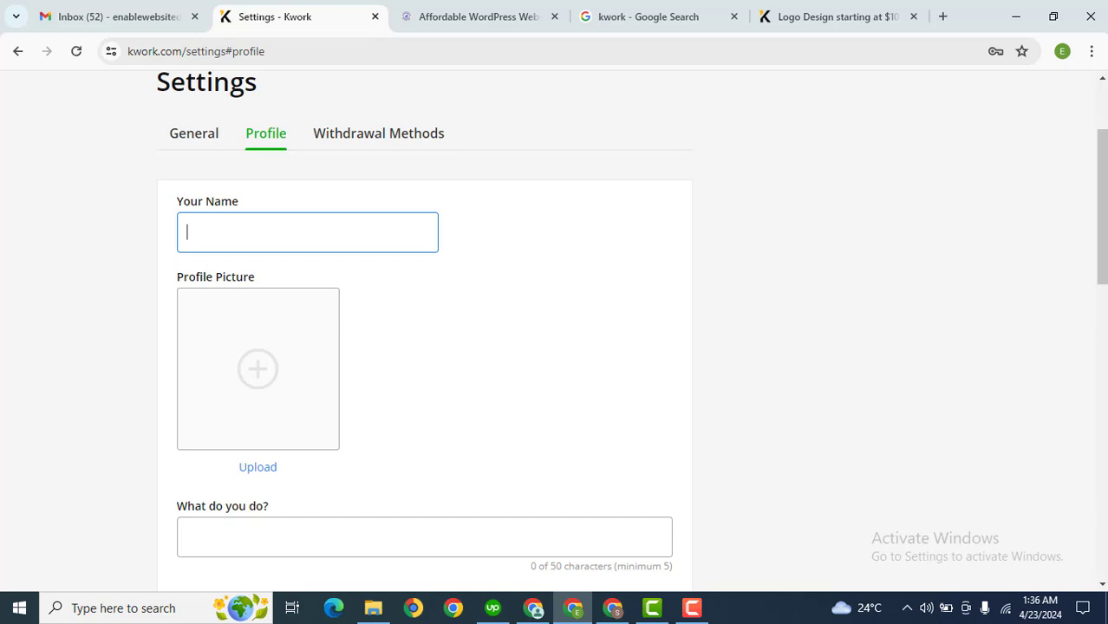
left_click_drag(1104, 266, 1104, 359)
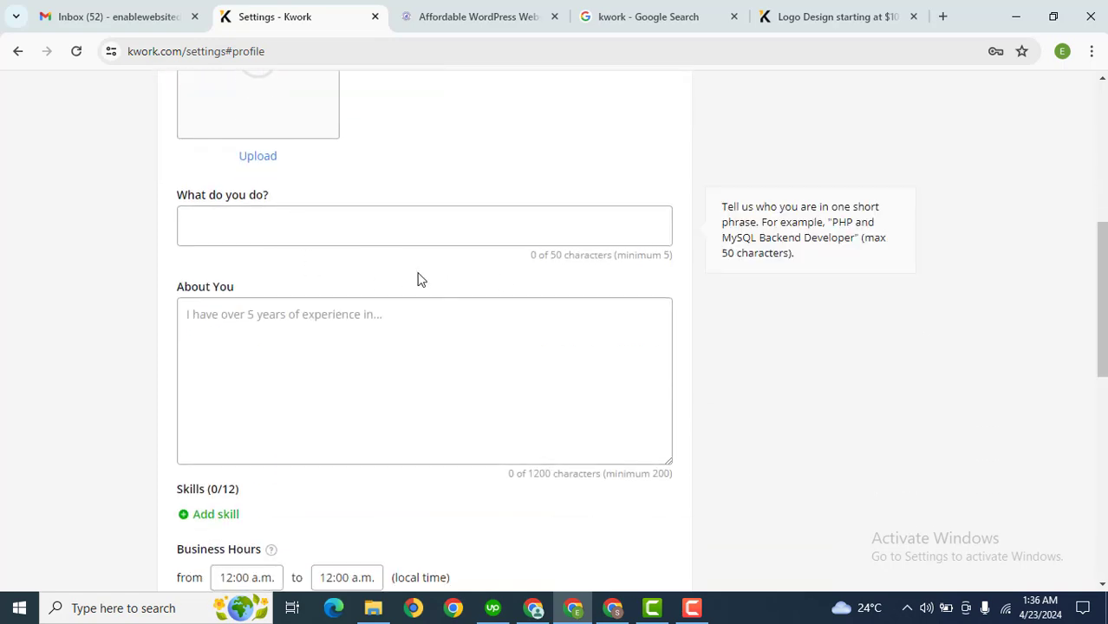
Show Withdrawal Methods and review its phone-verification notice for WebMoney and card payouts
scroll(671, 345, "down", 2)
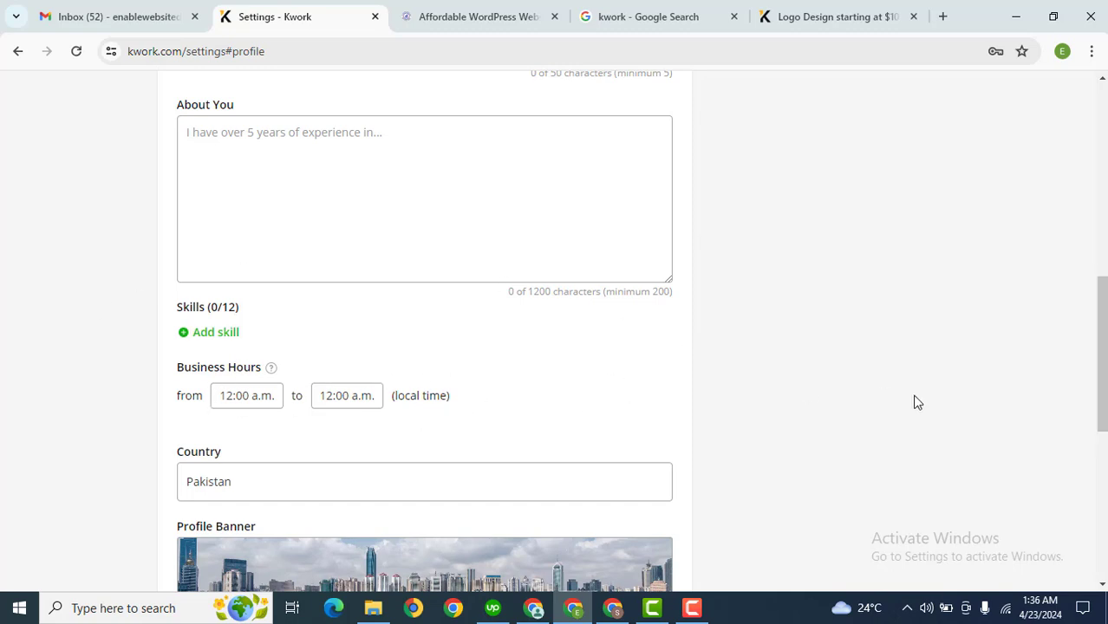
scroll(917, 401, "down", 3)
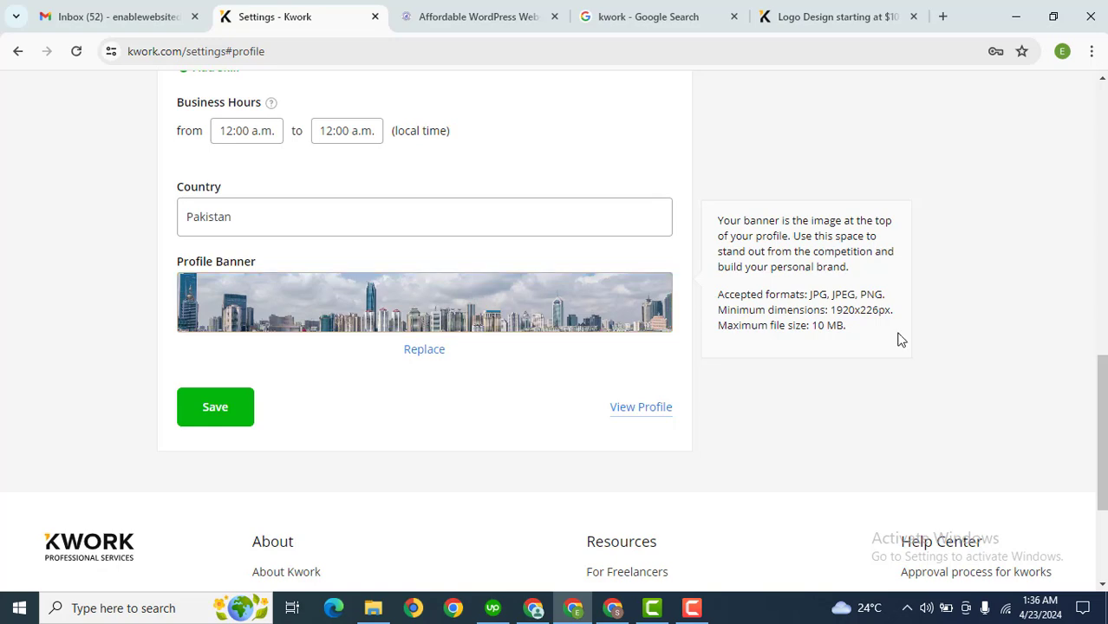
left_click_drag(1102, 432, 1018, 168)
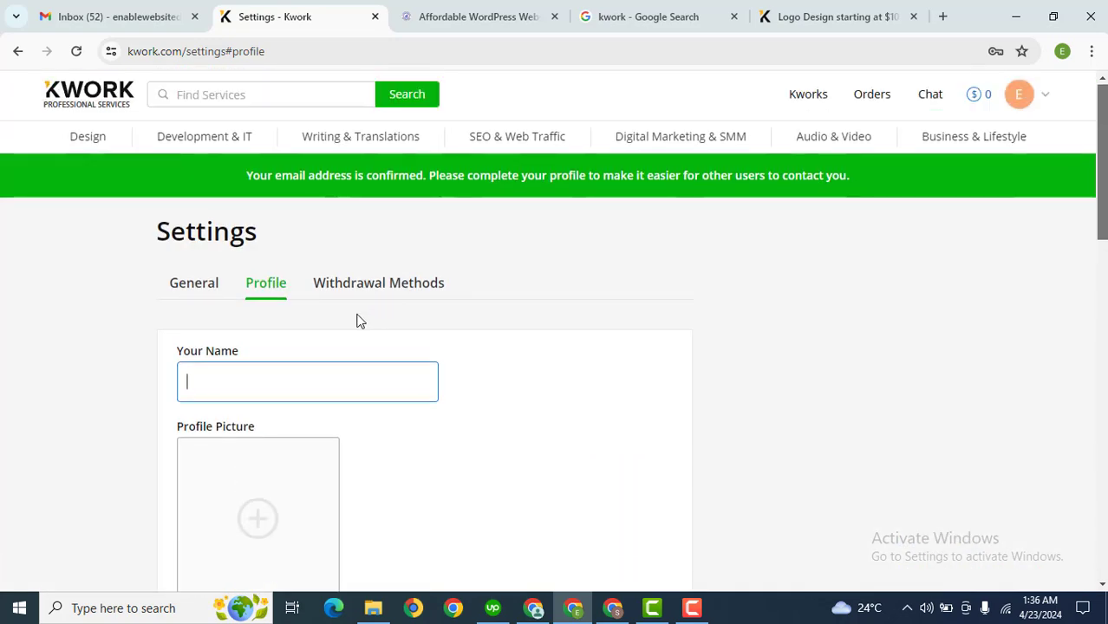
left_click(343, 289)
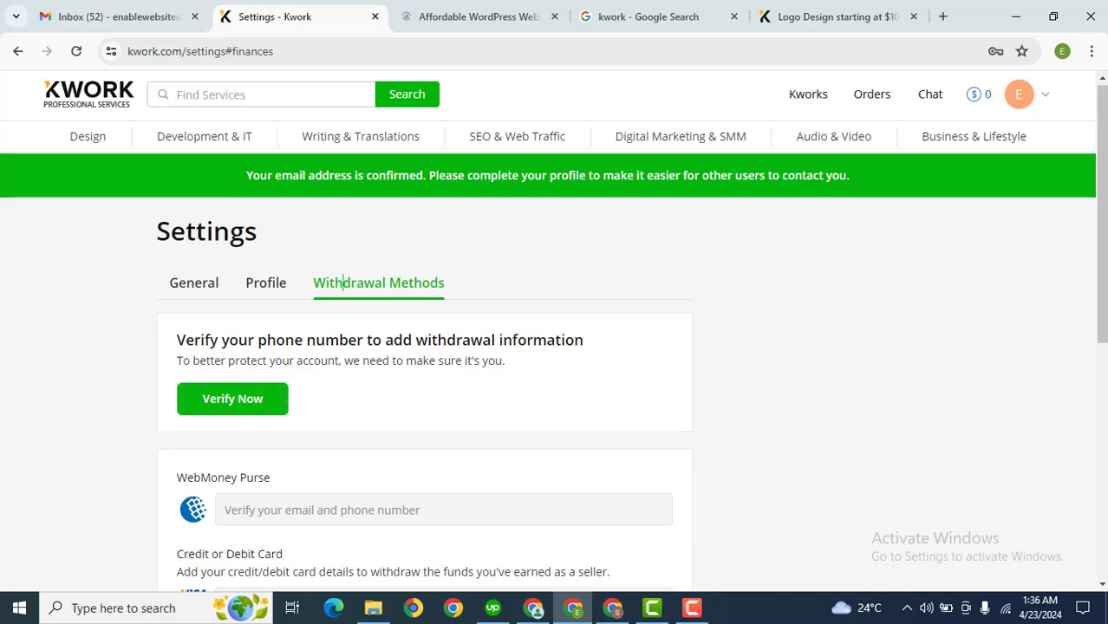
scroll(555, 330, "down", 3)
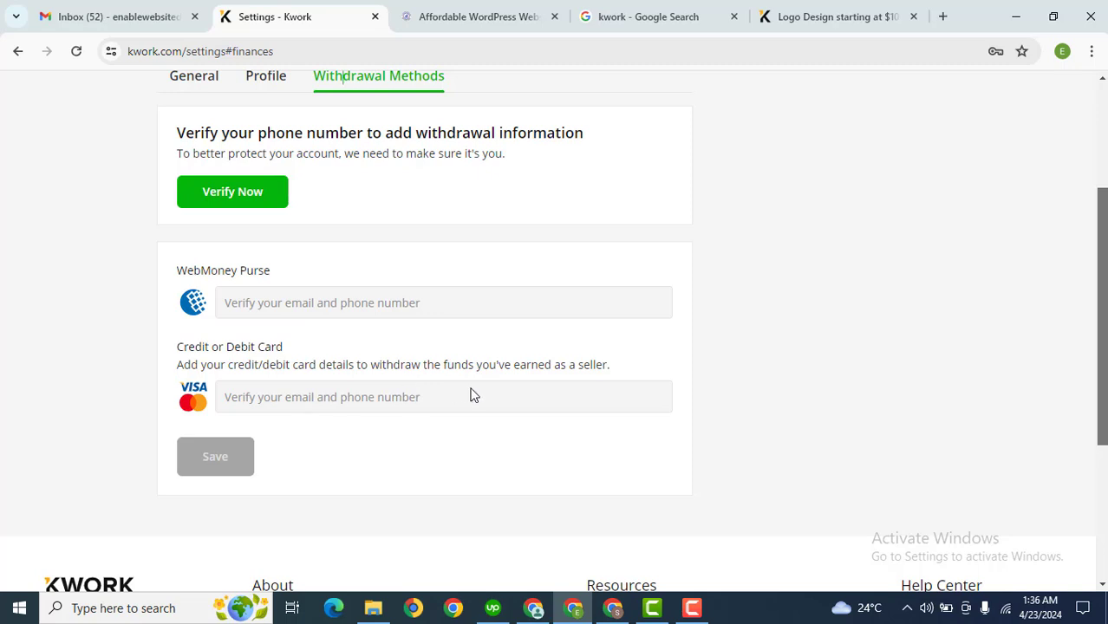
scroll(1087, 305, "up", 3)
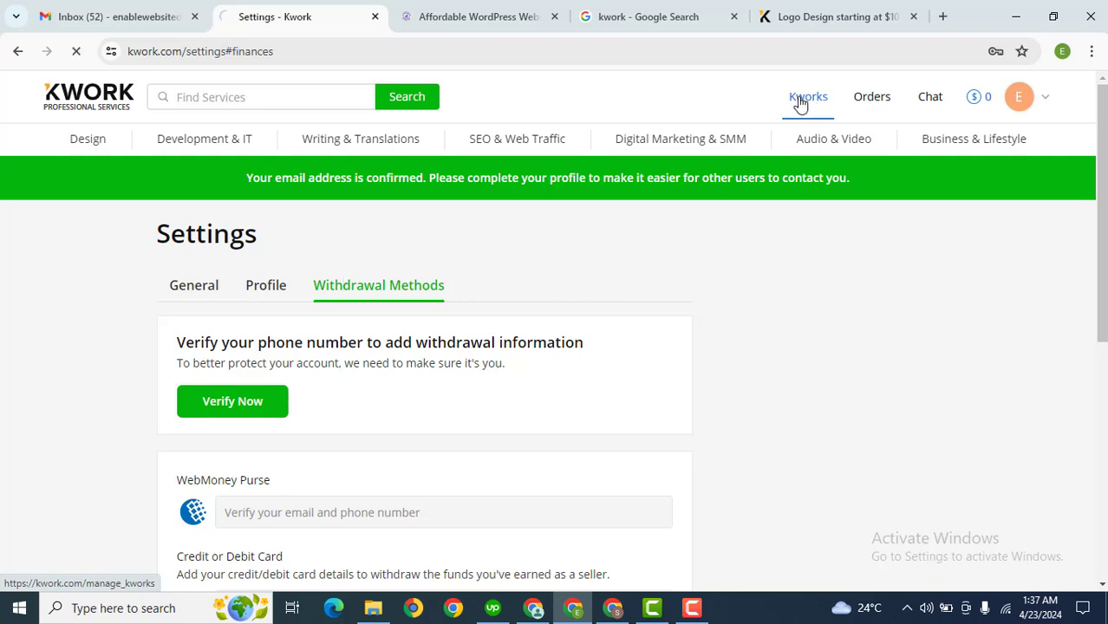
In the established seller account's window, show My Kworks with the 'Build Professional Website' kwork
scroll(972, 235, "down", 3)
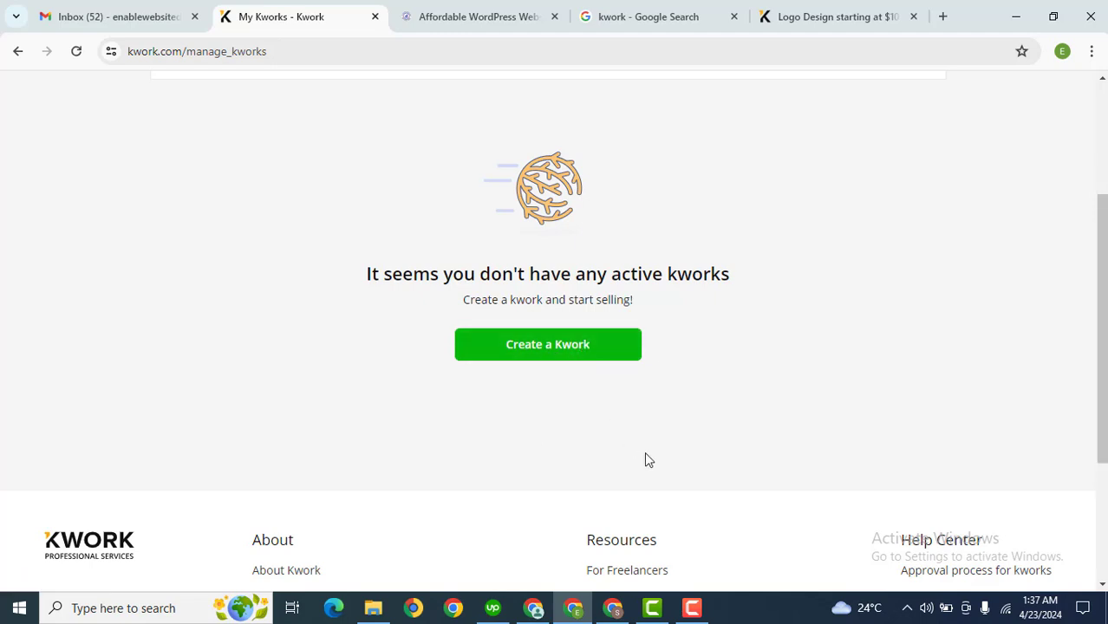
left_click(535, 606)
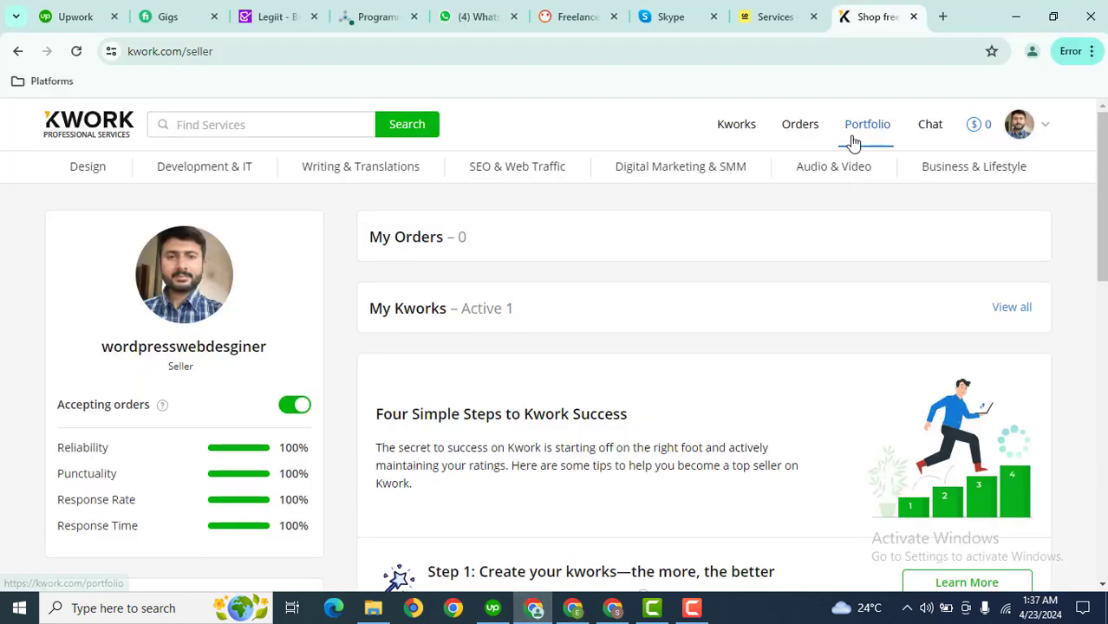
left_click(734, 128)
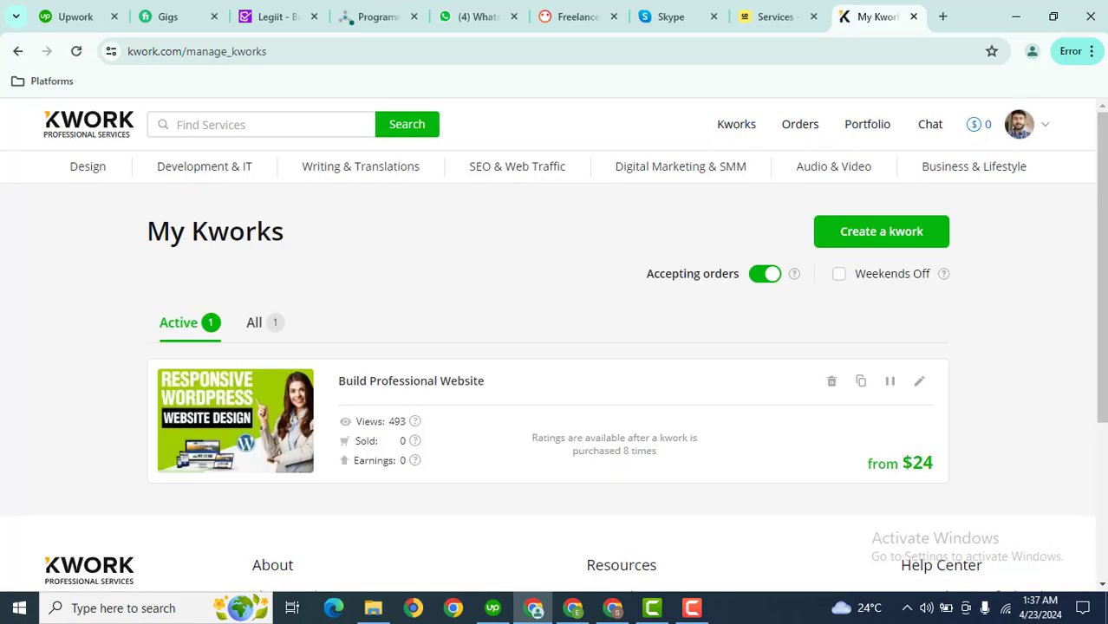
scroll(476, 374, "down", 1)
scroll(476, 375, "up", 1)
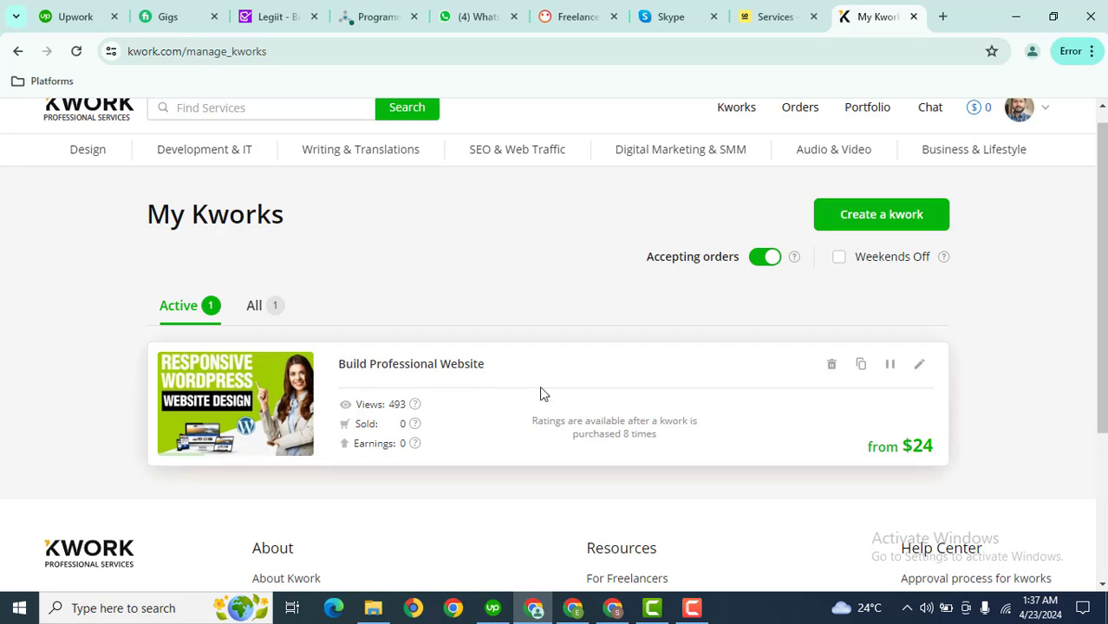
Create a kwork and enter the title 'I will Build Shopify Store Website'
left_click(868, 223)
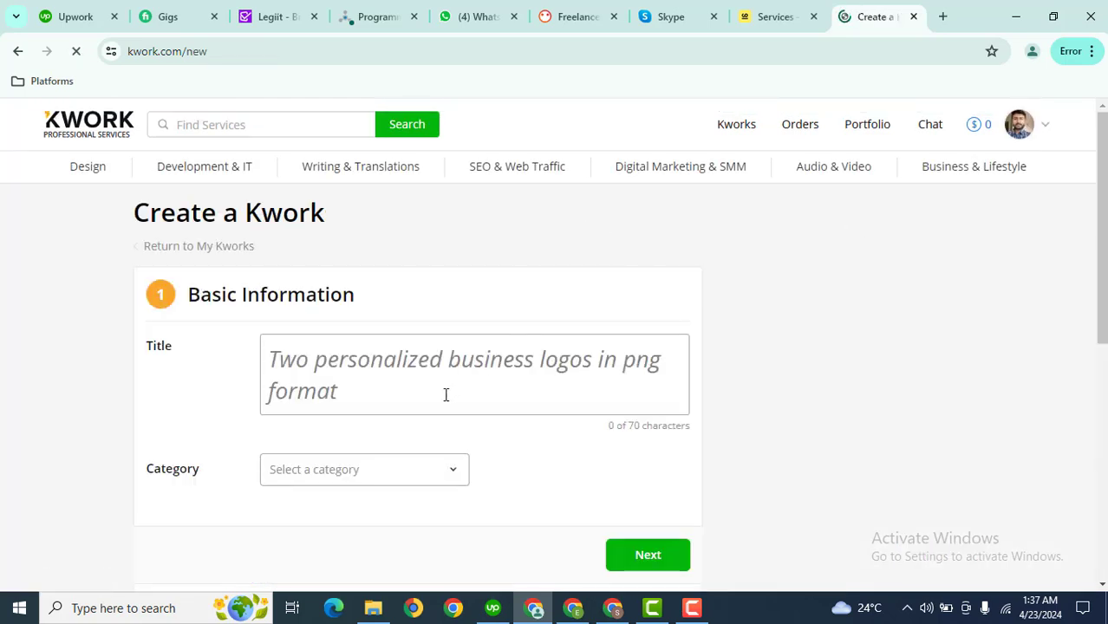
left_click(443, 394)
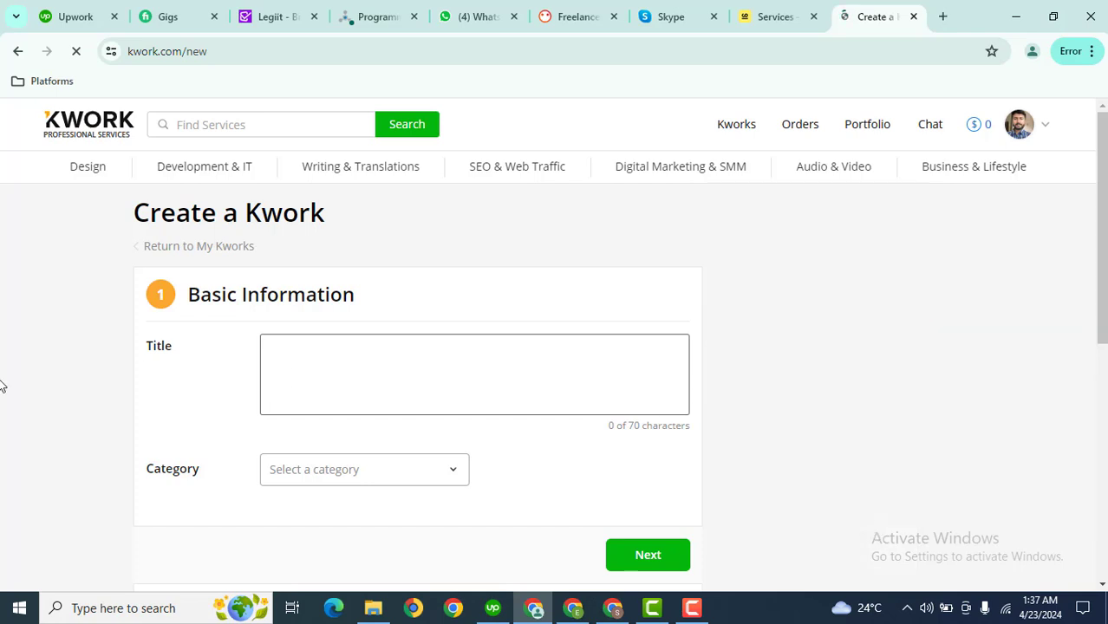
type("I will ")
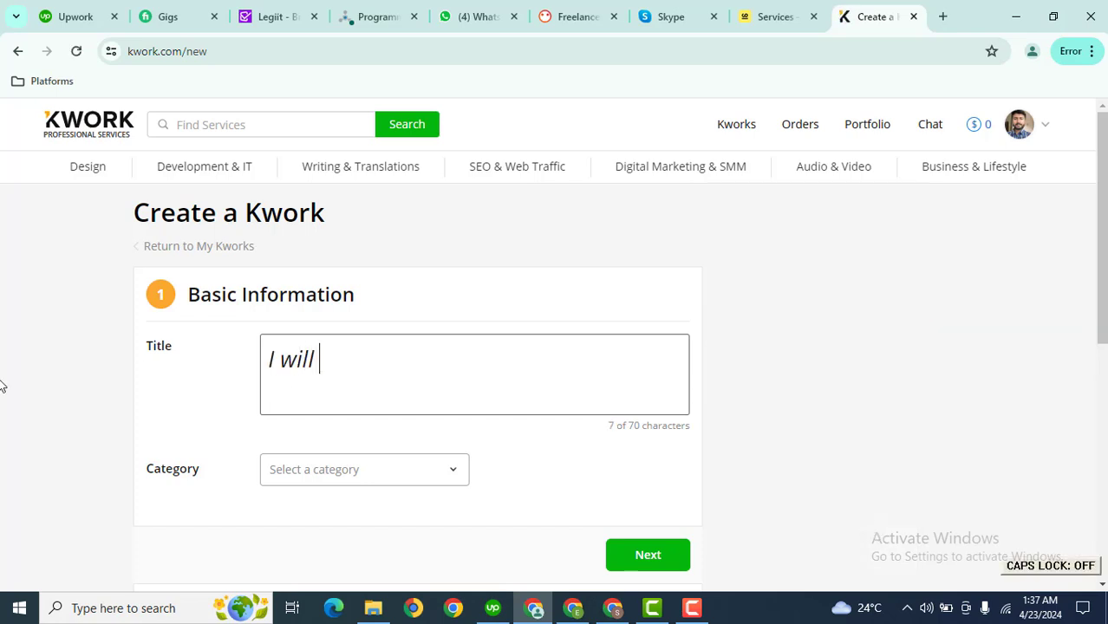
type("Build")
key("Caps_Lock")
type("Sh")
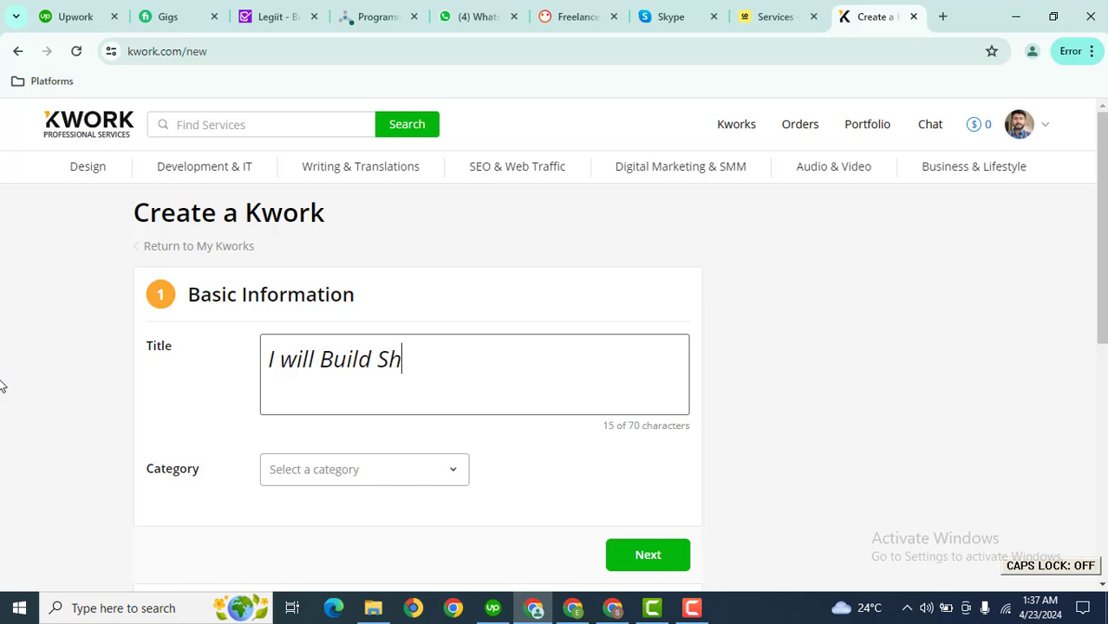
type("op")
key("BackSpace")
type("opify W")
key("BackSpace")
type("S")
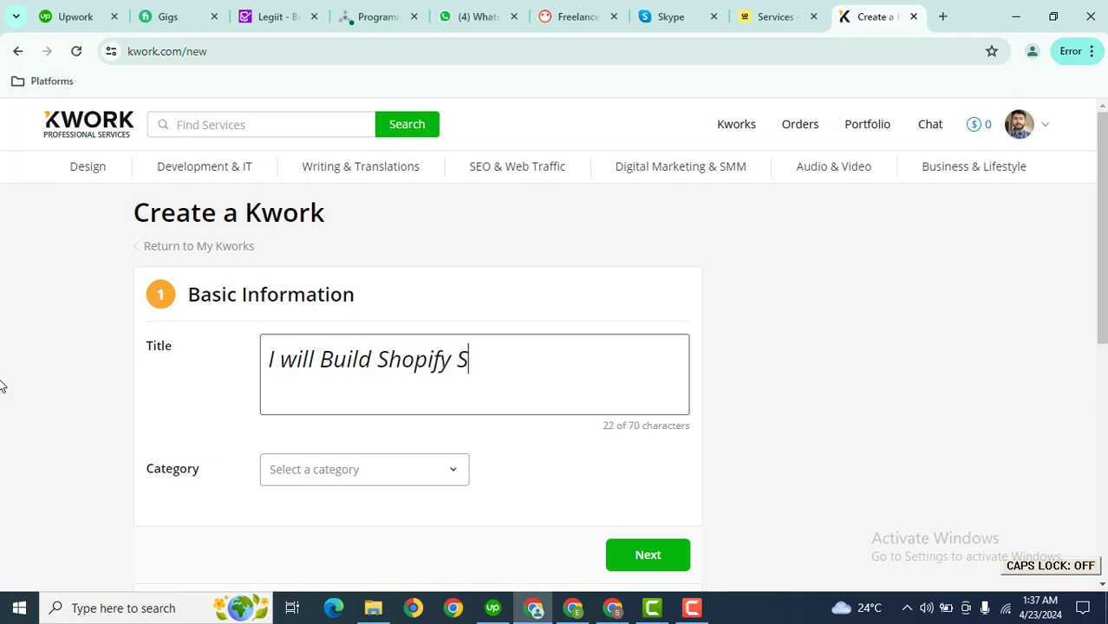
type("tore Website")
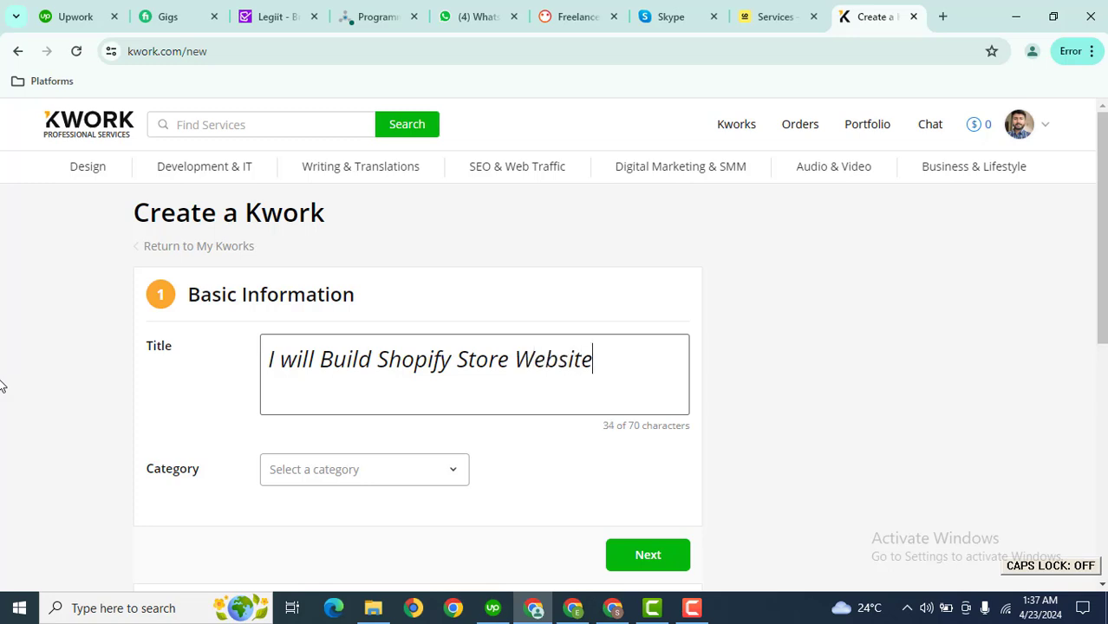
scroll(1040, 313, "down", 2)
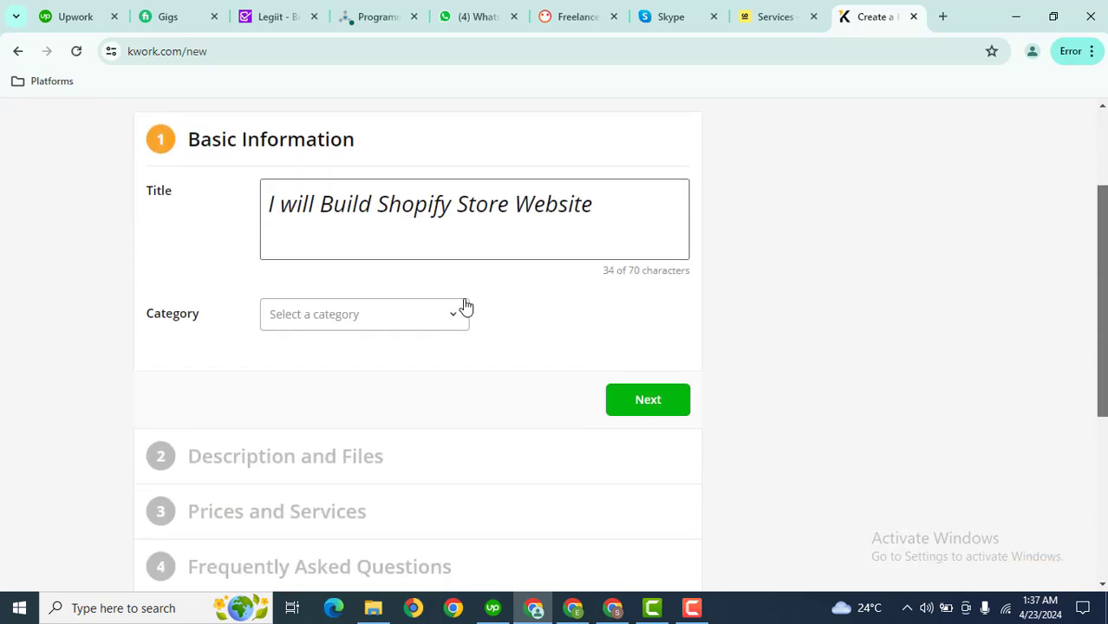
Choose Development & IT › Website Development as the kwork's category
left_click(352, 322)
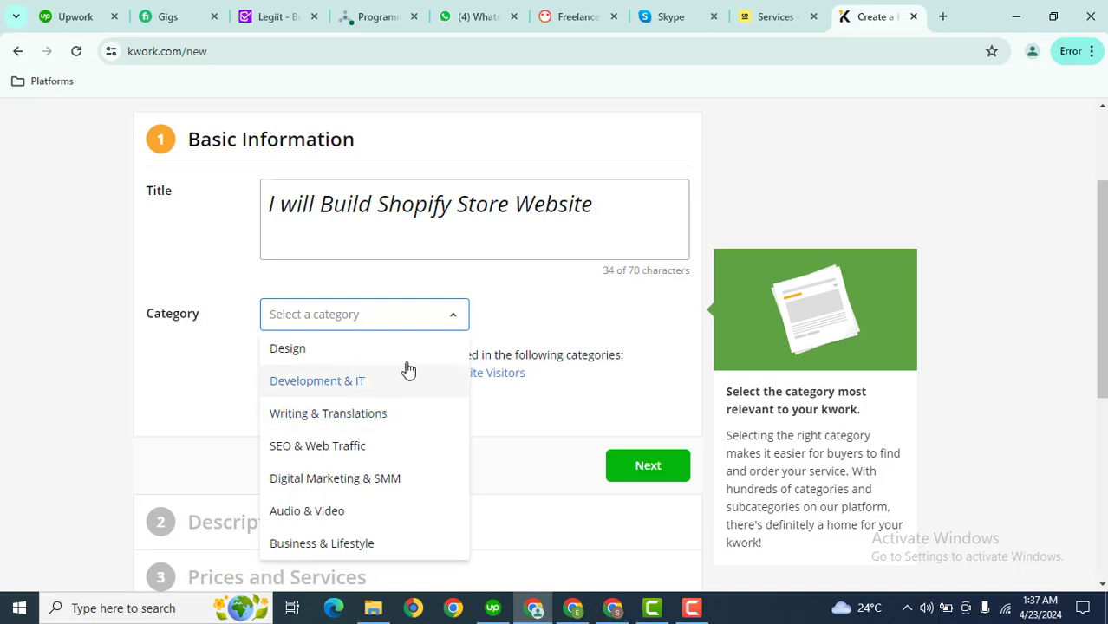
left_click(323, 387)
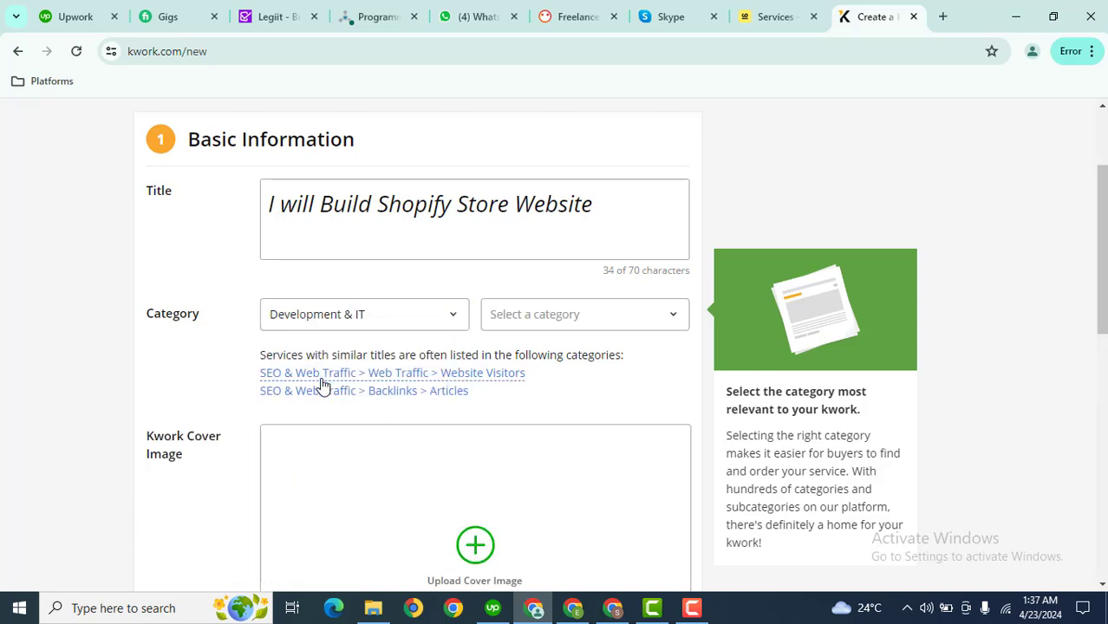
left_click(526, 318)
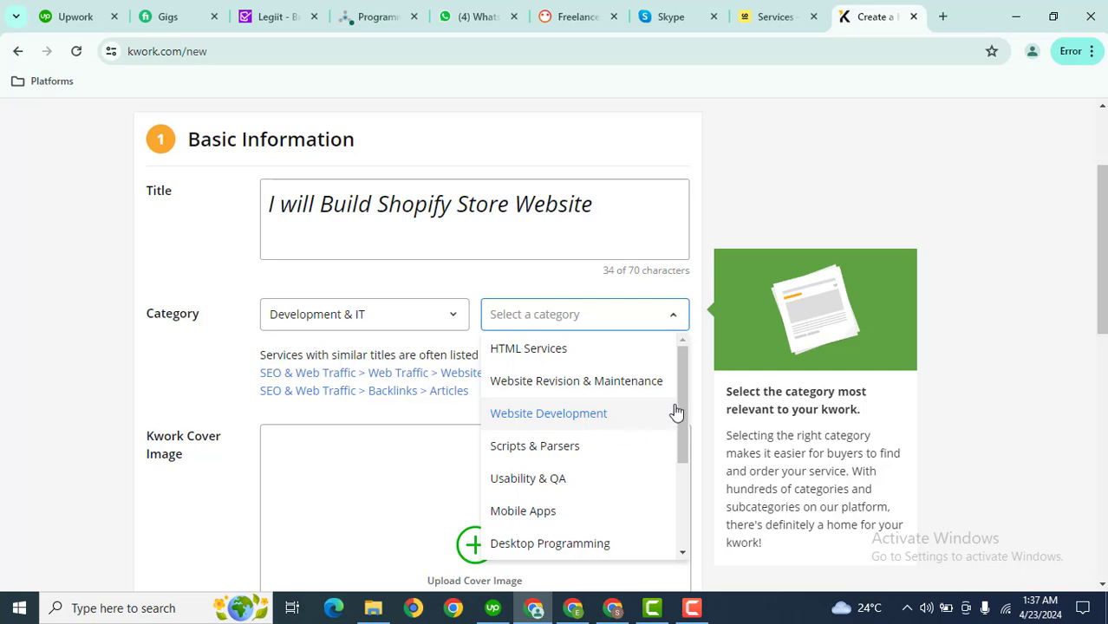
left_click_drag(681, 403, 682, 353)
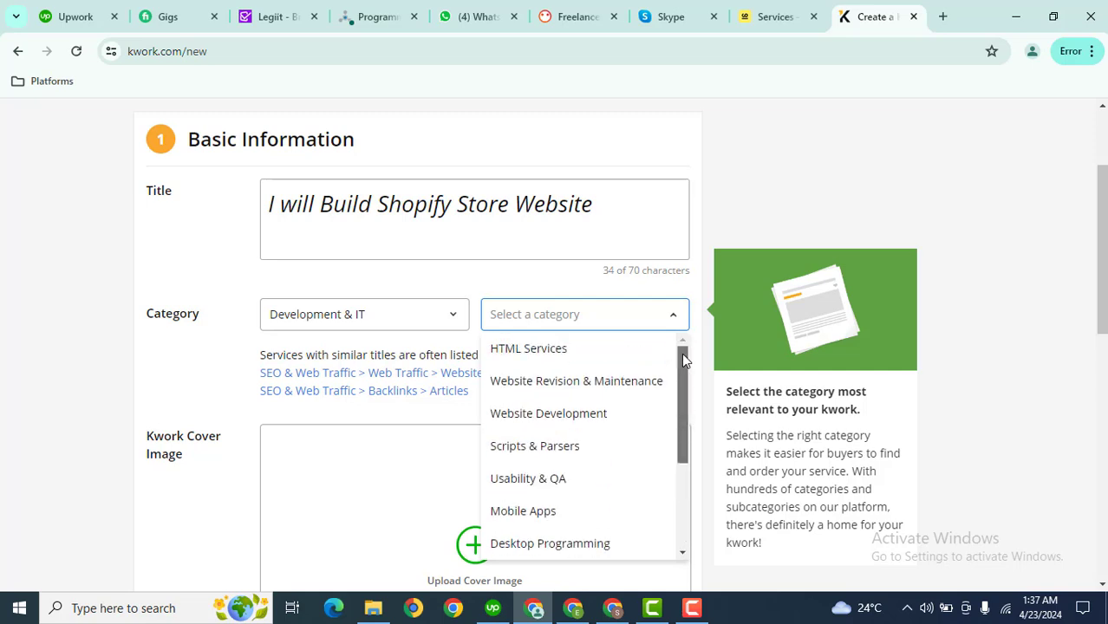
left_click(562, 425)
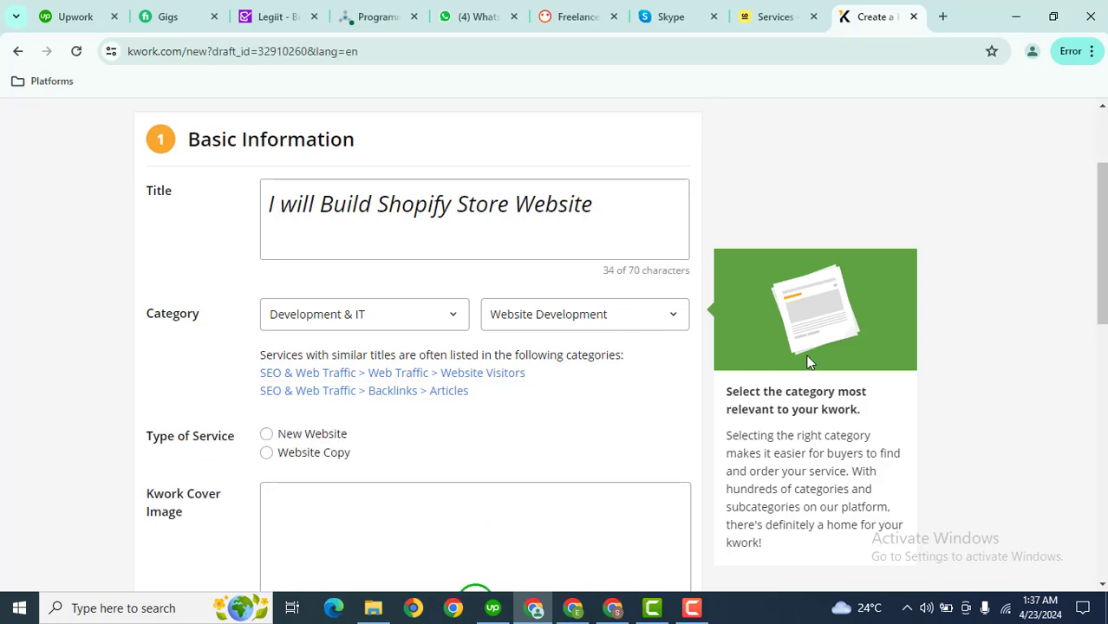
scroll(1014, 323, "down", 2)
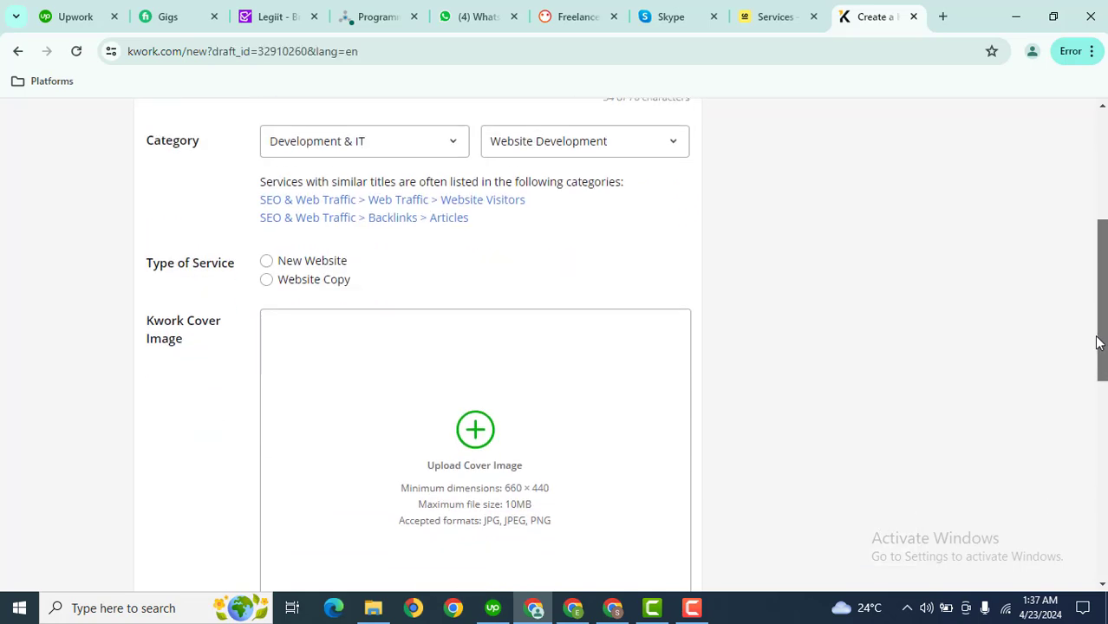
Set service type New Website, site type eCommerce, and CMS Wordpress plus a custom entry
left_click(267, 261)
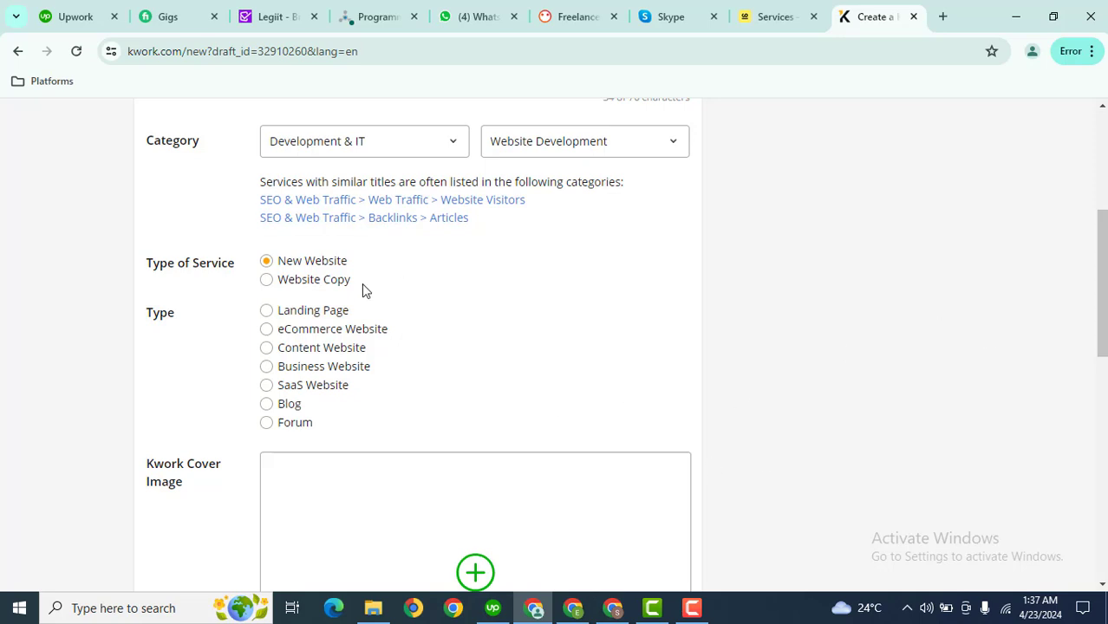
left_click(326, 332)
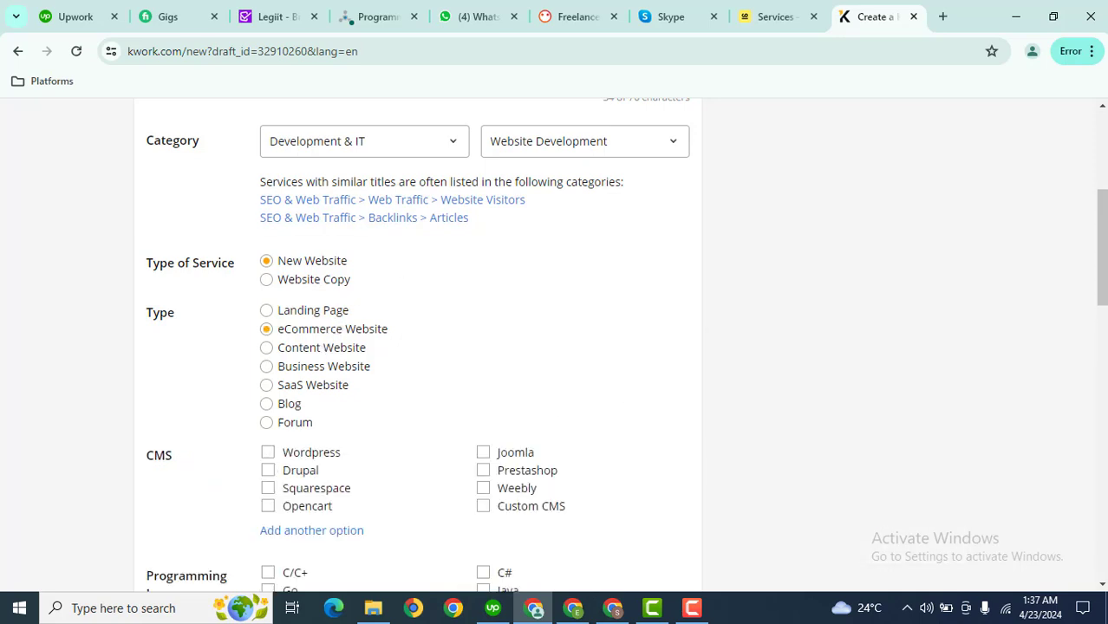
scroll(449, 215, "down", 3)
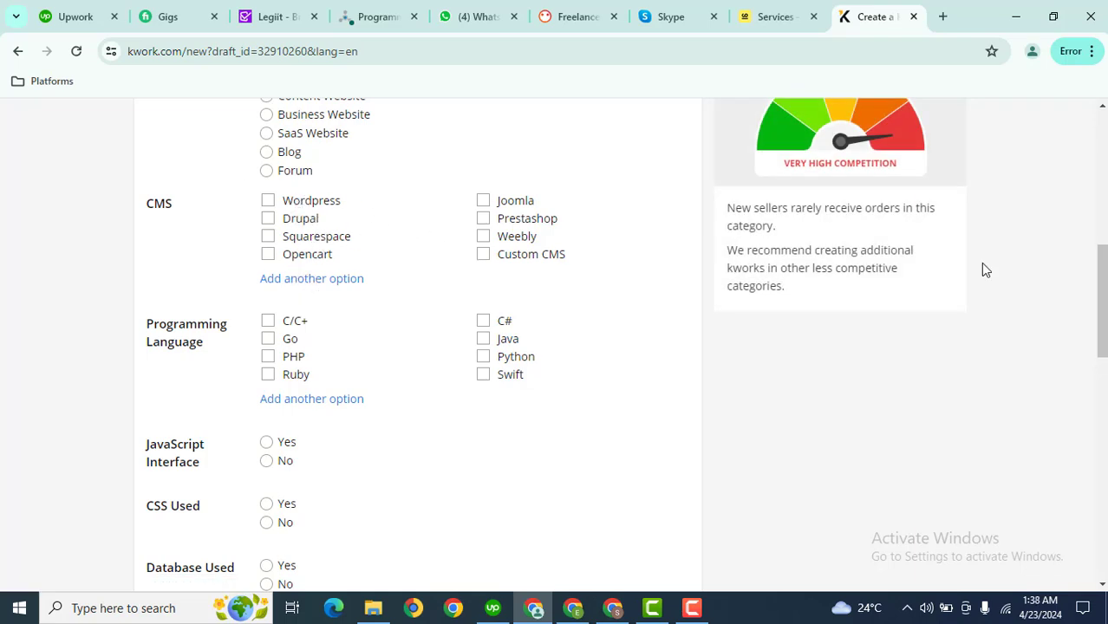
scroll(1100, 275, "up", 2)
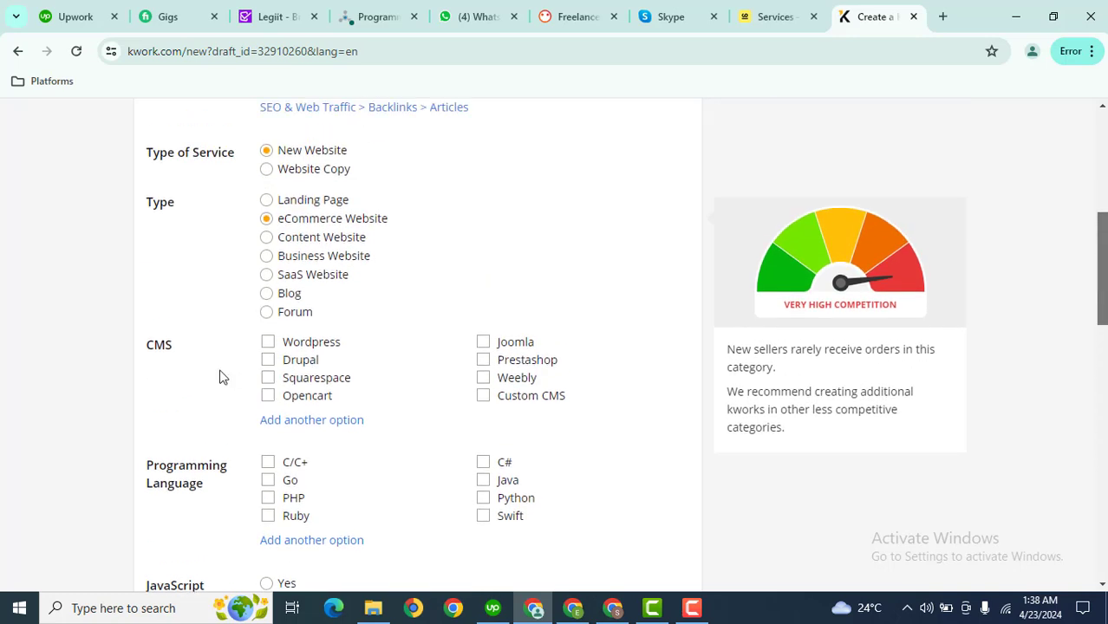
left_click(270, 344)
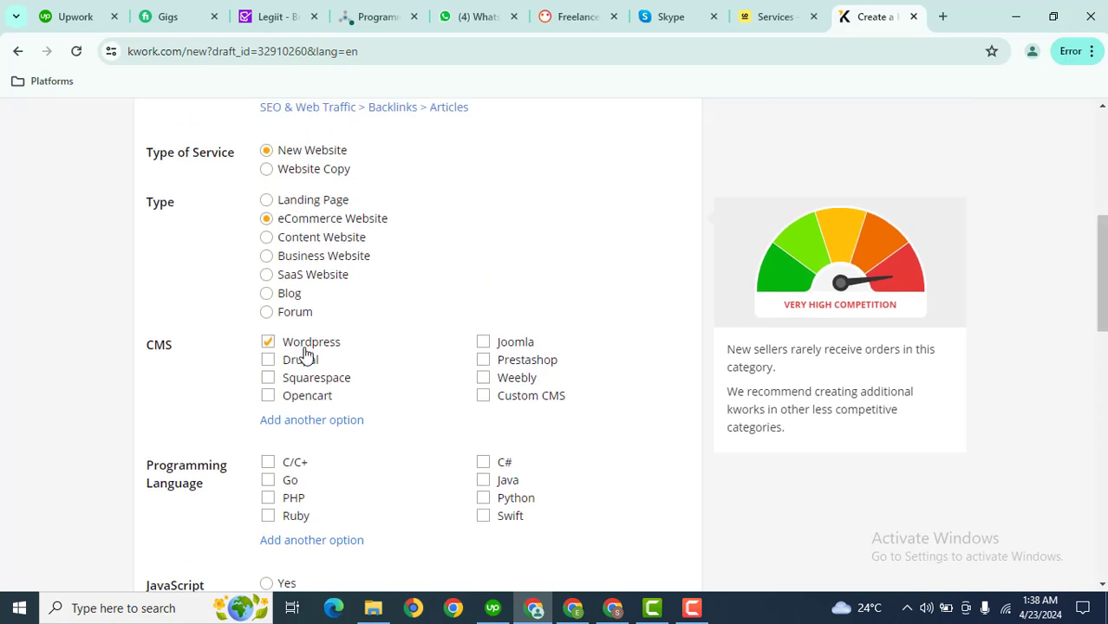
left_click(307, 421)
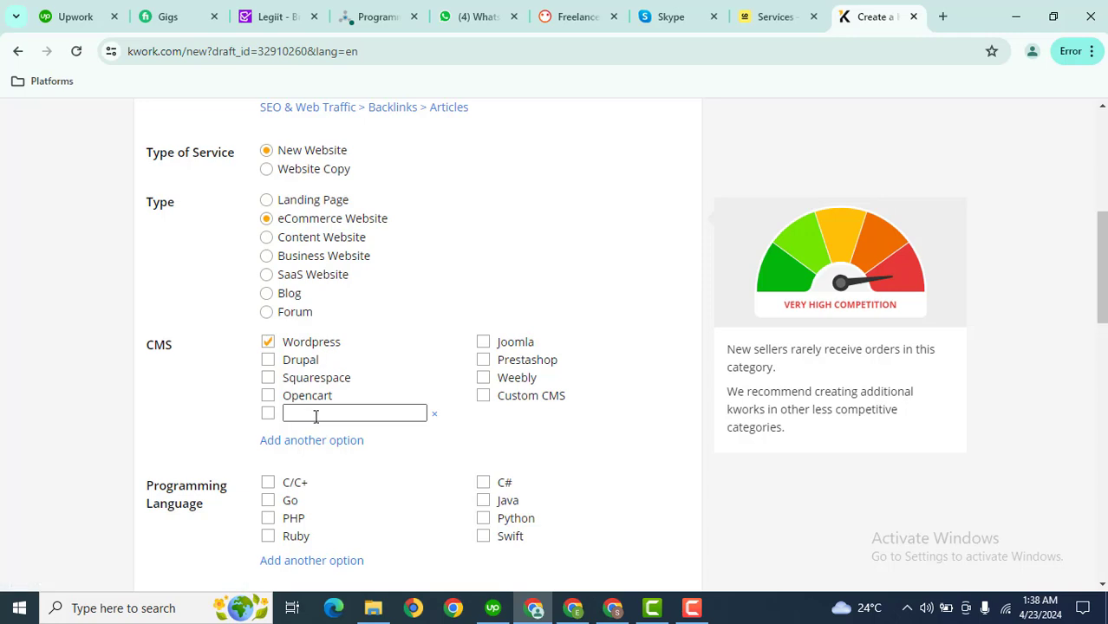
left_click(268, 416)
key("Caps_Lock")
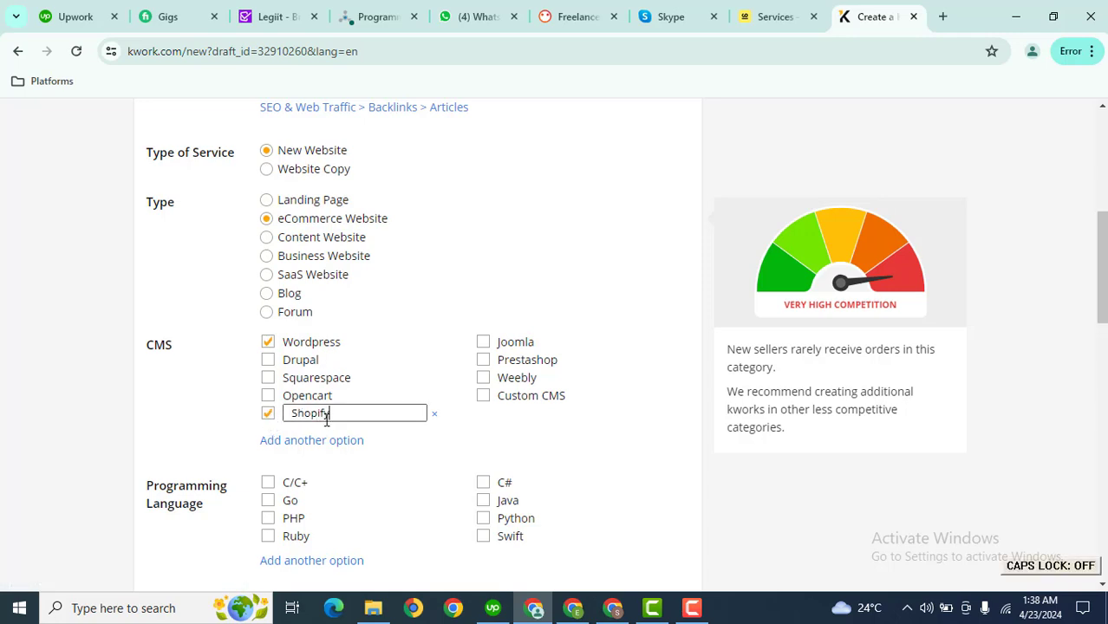
Tick PHP and C/C++ as the programming languages
scroll(587, 316, "down", 2)
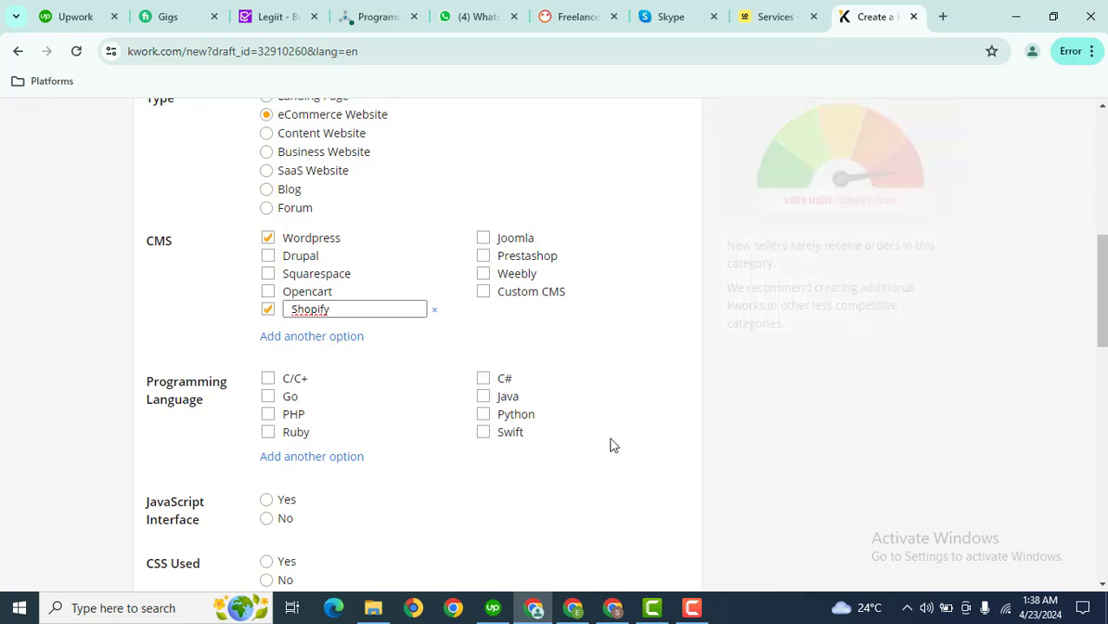
scroll(383, 281, "down", 2)
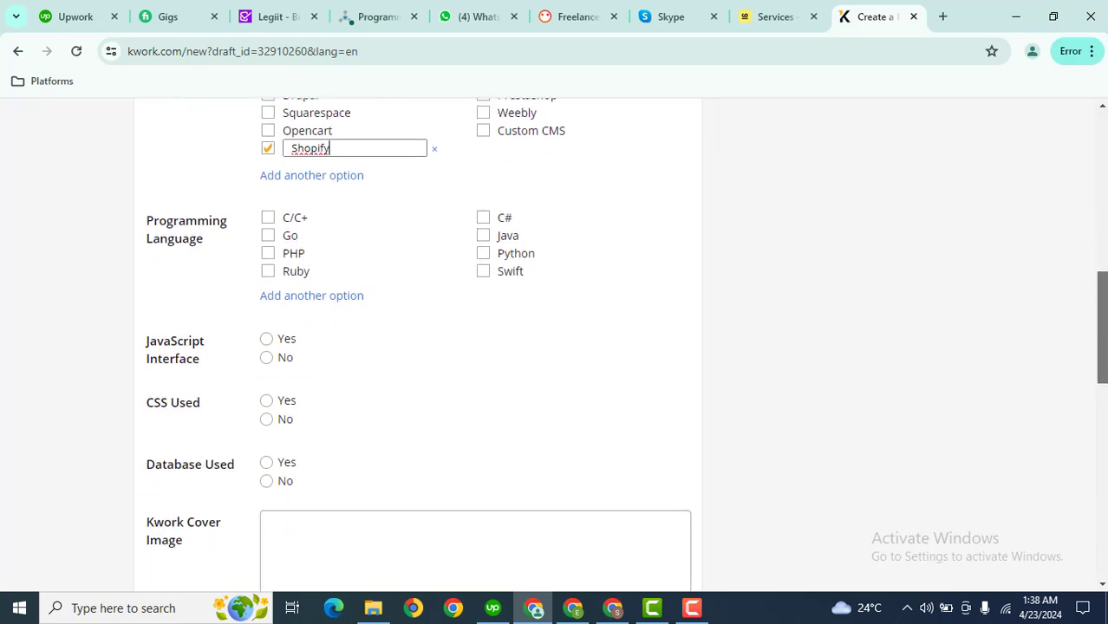
left_click(274, 252)
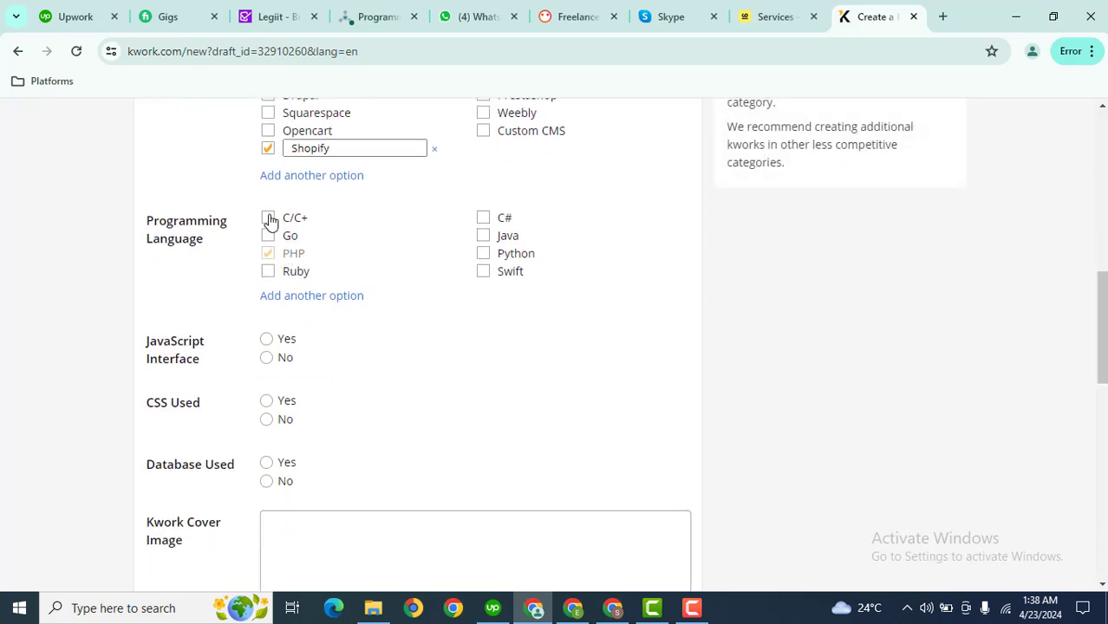
left_click(268, 218)
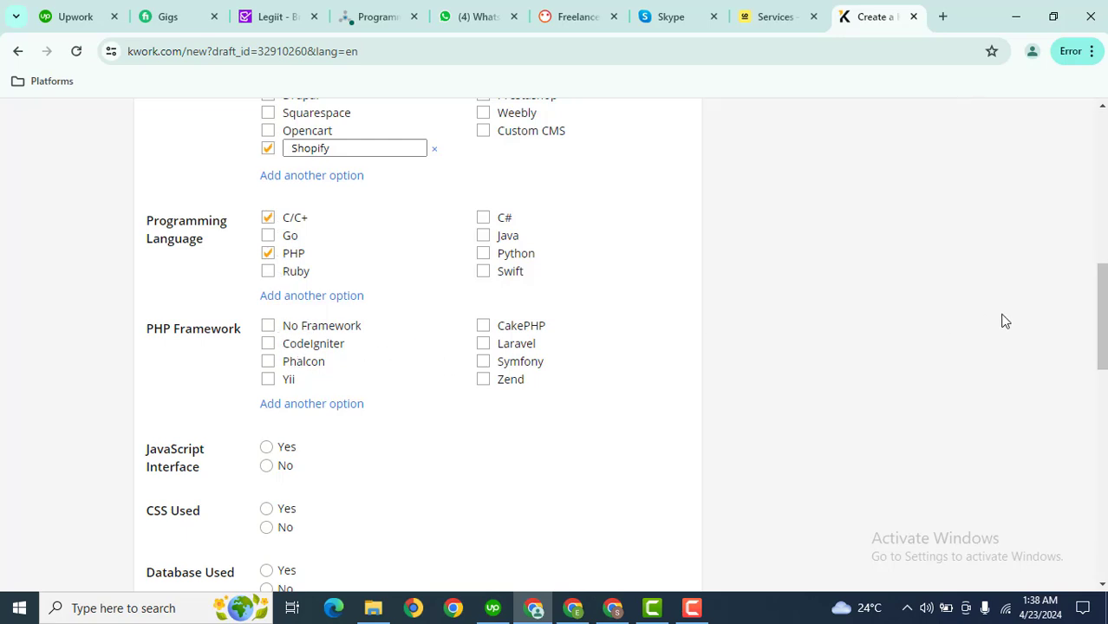
Answer JavaScript Interface No, CSS Used Yes with No Framework, and Database Used Yes
scroll(432, 197, "down", 3)
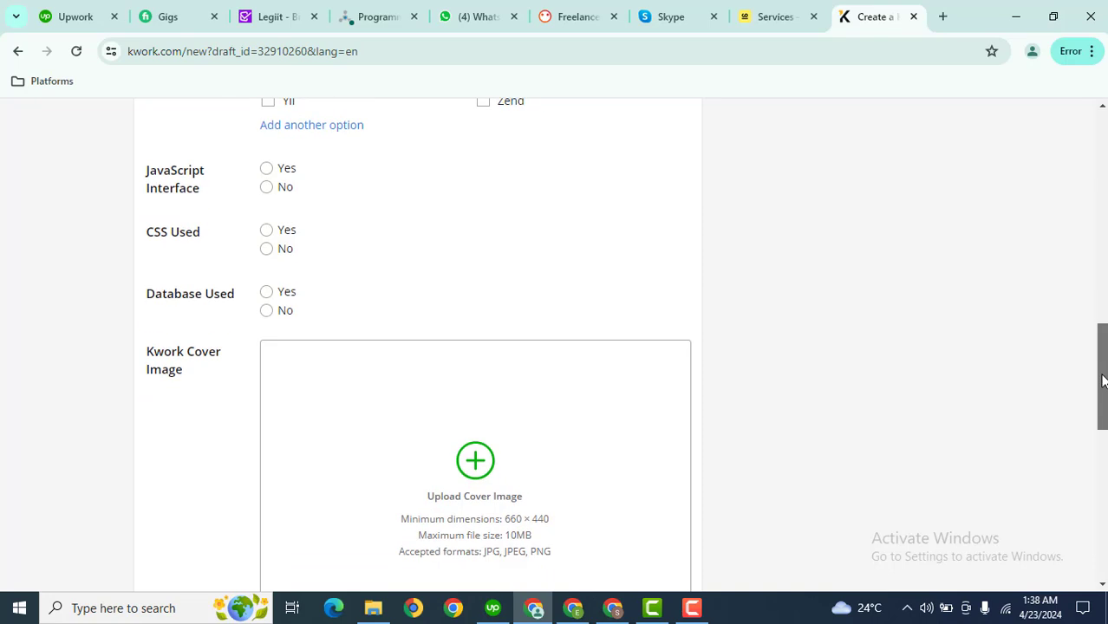
left_click(267, 189)
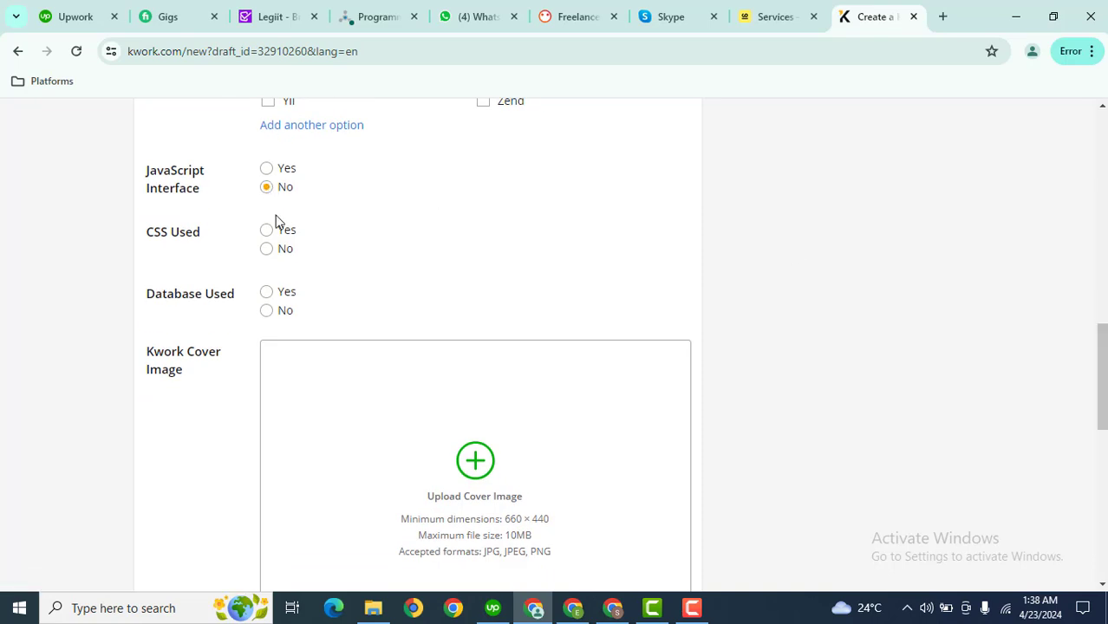
left_click(268, 231)
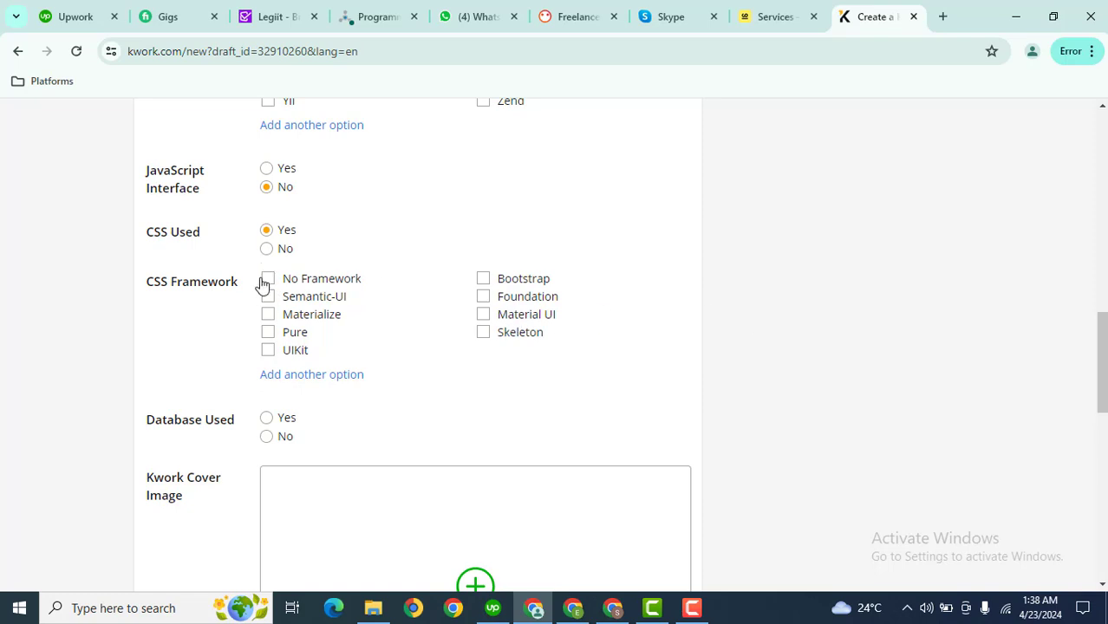
left_click(268, 280)
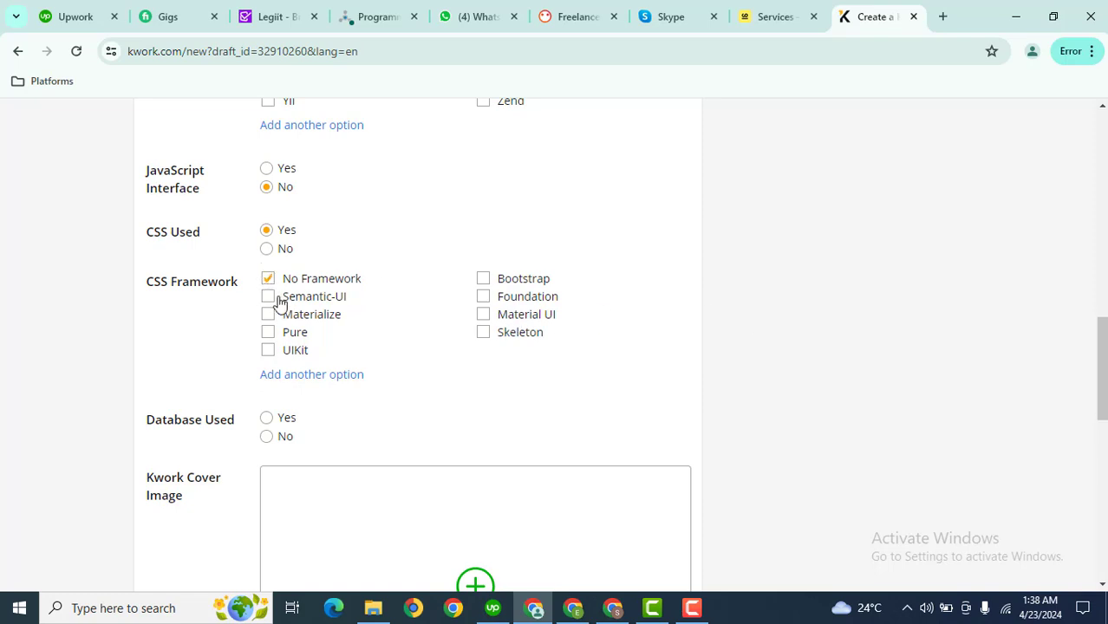
left_click(266, 418)
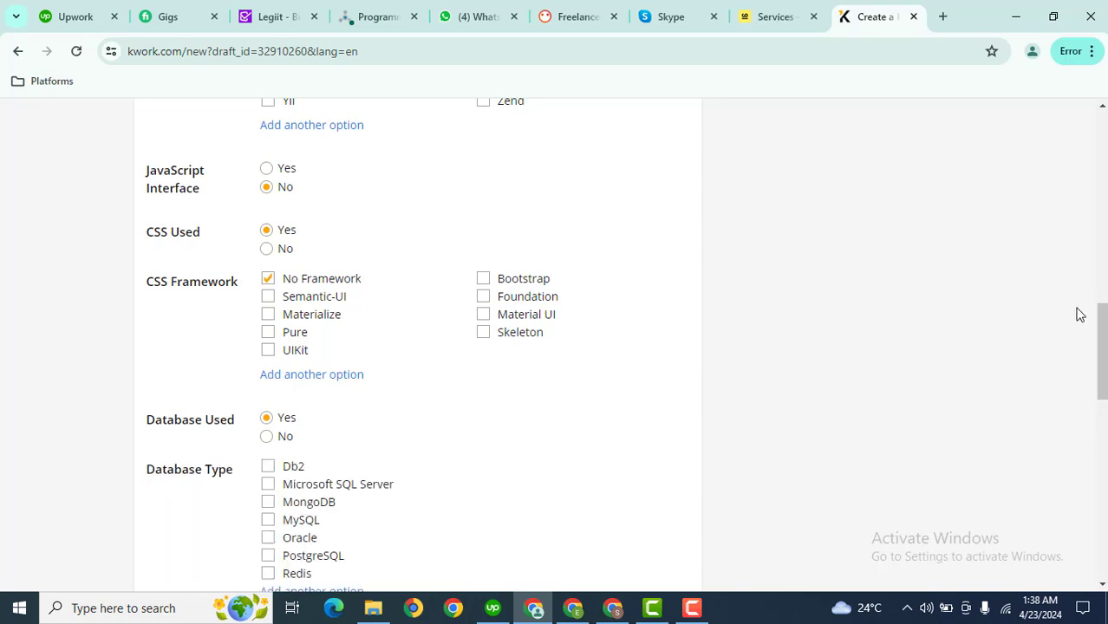
left_click_drag(1106, 335, 1107, 422)
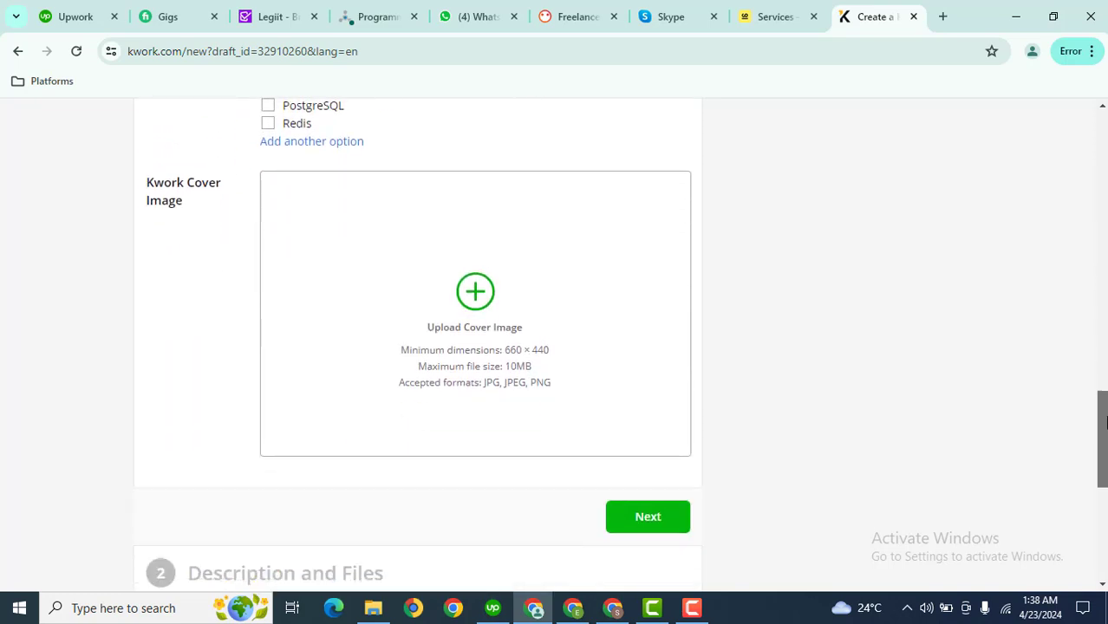
Upload file '1' from D:\Shopify as the Professional Shopify Store cover image
mouse_move(284, 180)
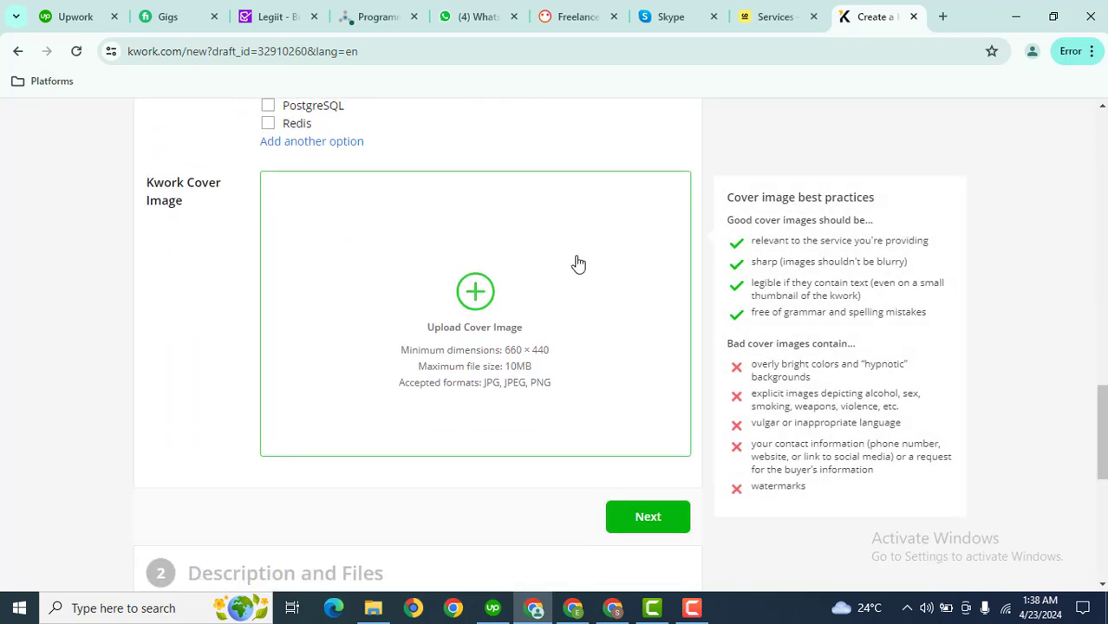
left_click(549, 295)
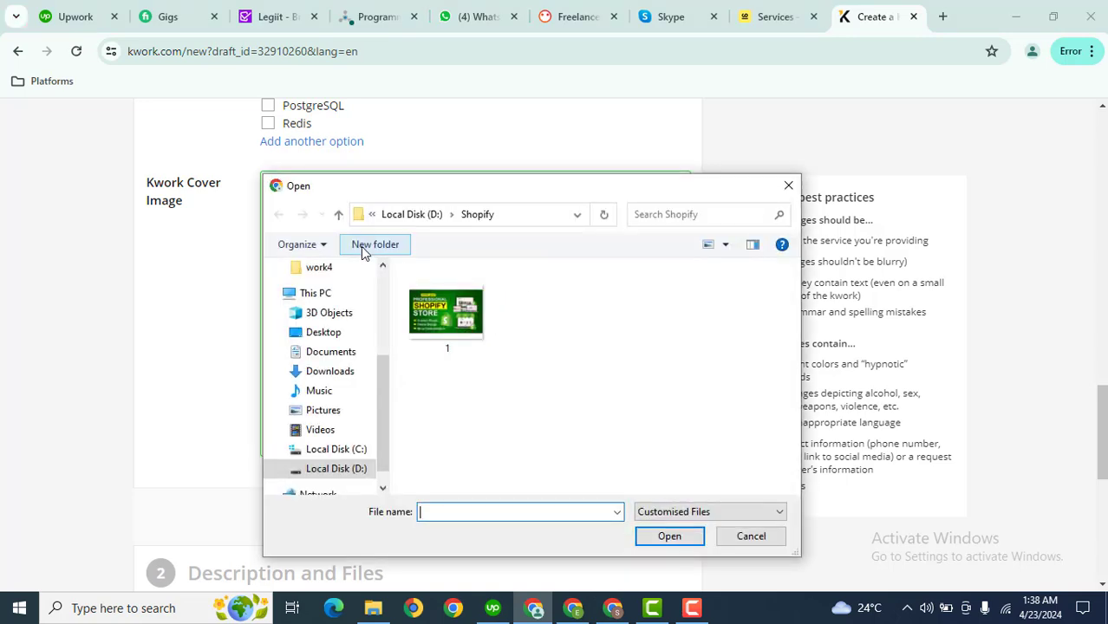
left_click(470, 323)
double_click(469, 322)
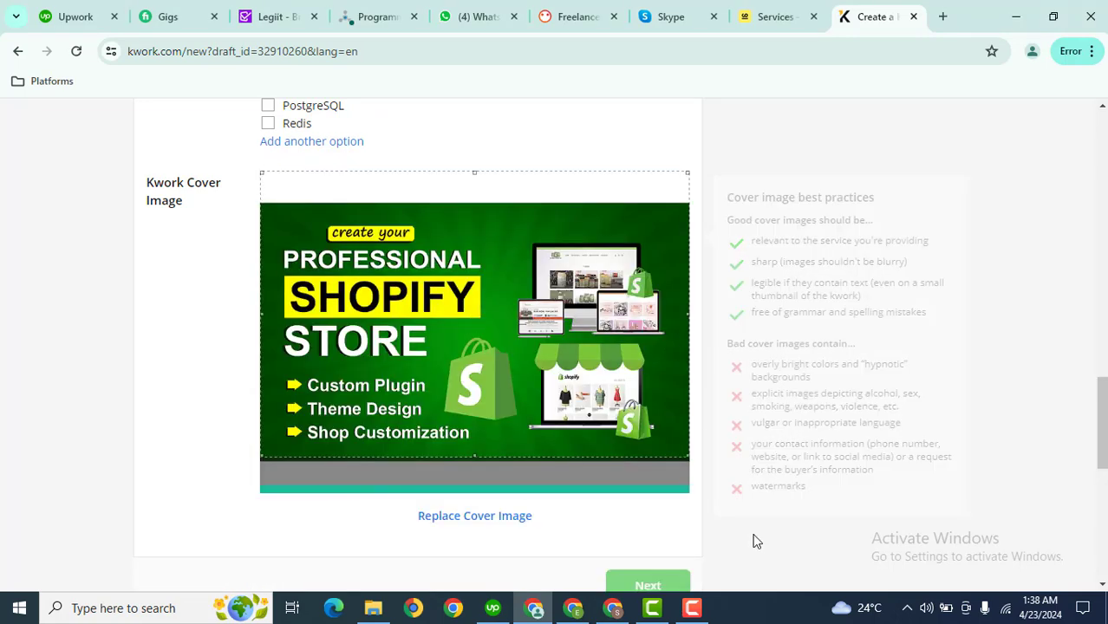
scroll(1103, 448, "down", 1)
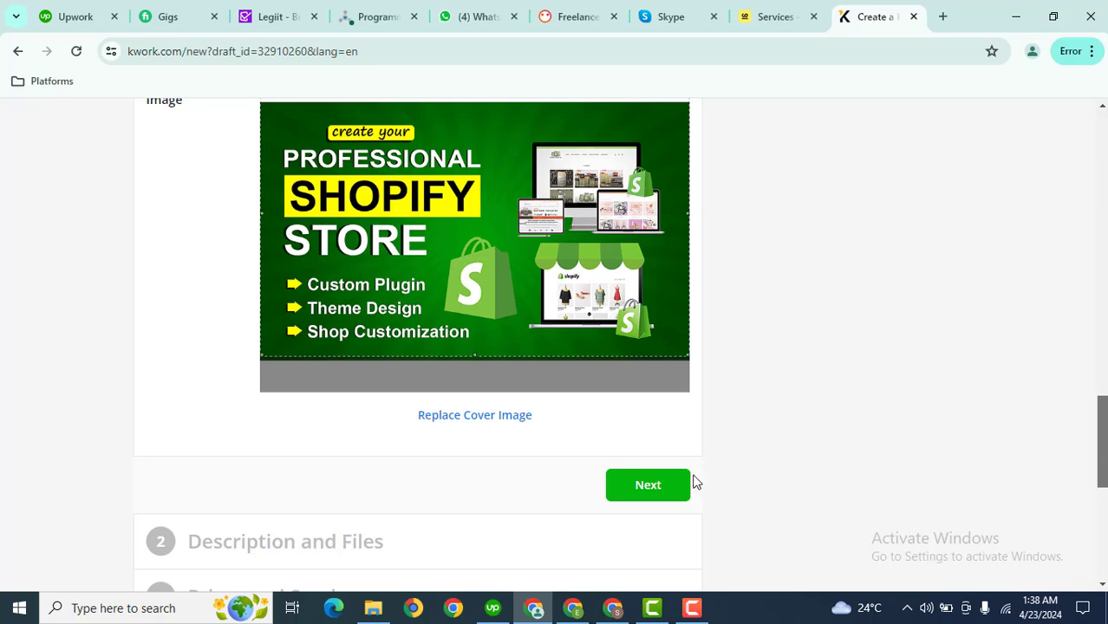
Tick No Framework for PHP Framework and MySQL for Database Type
left_click(664, 487)
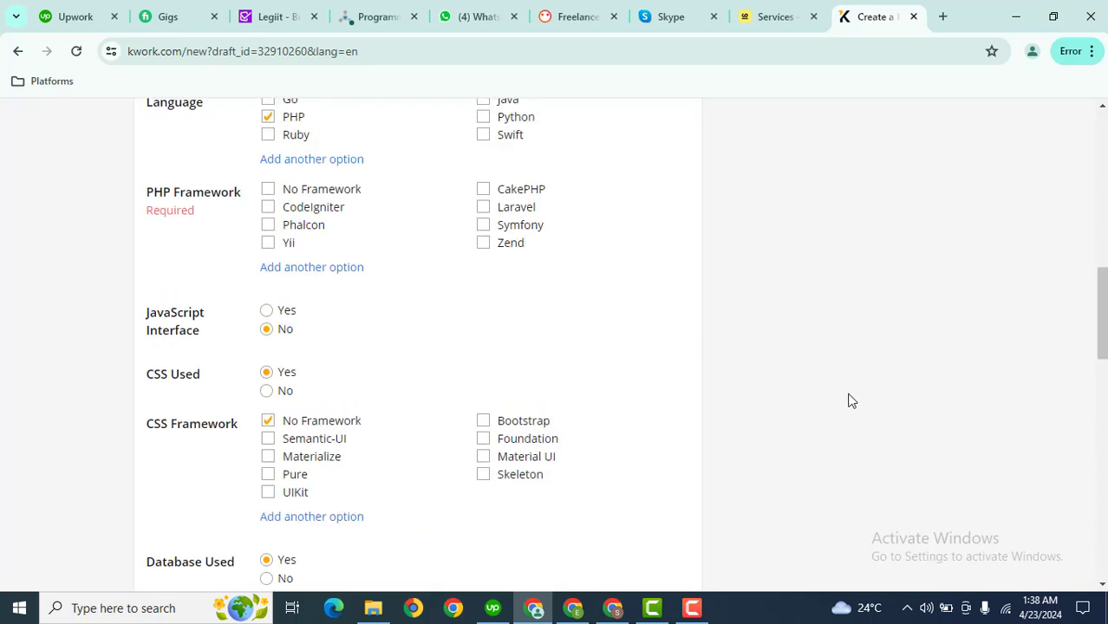
scroll(1088, 299, "up", 8)
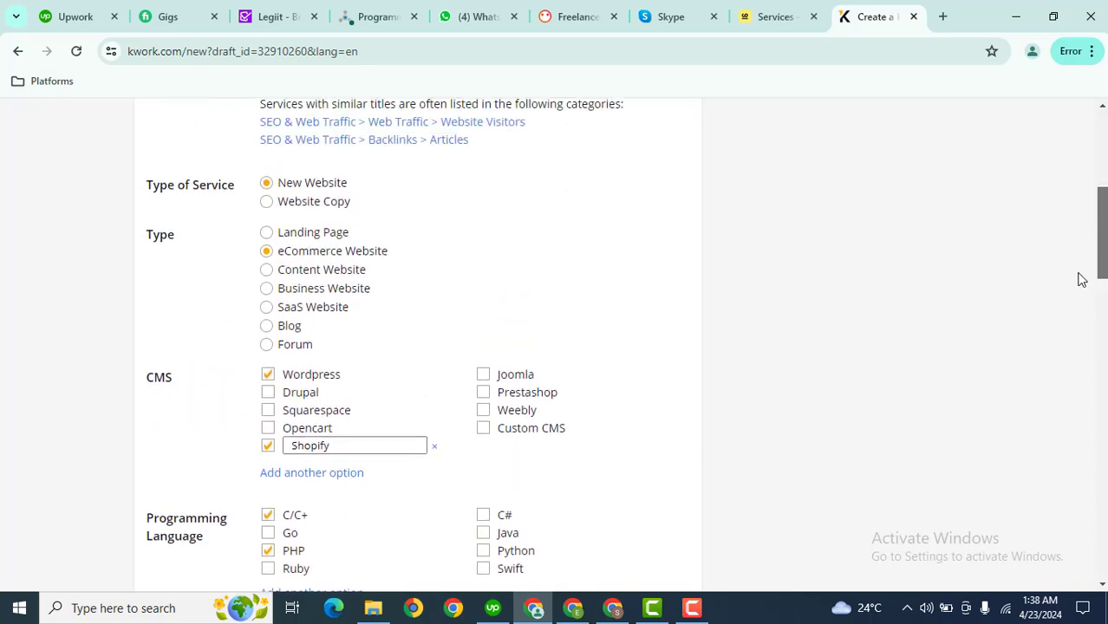
left_click_drag(1102, 239, 1091, 339)
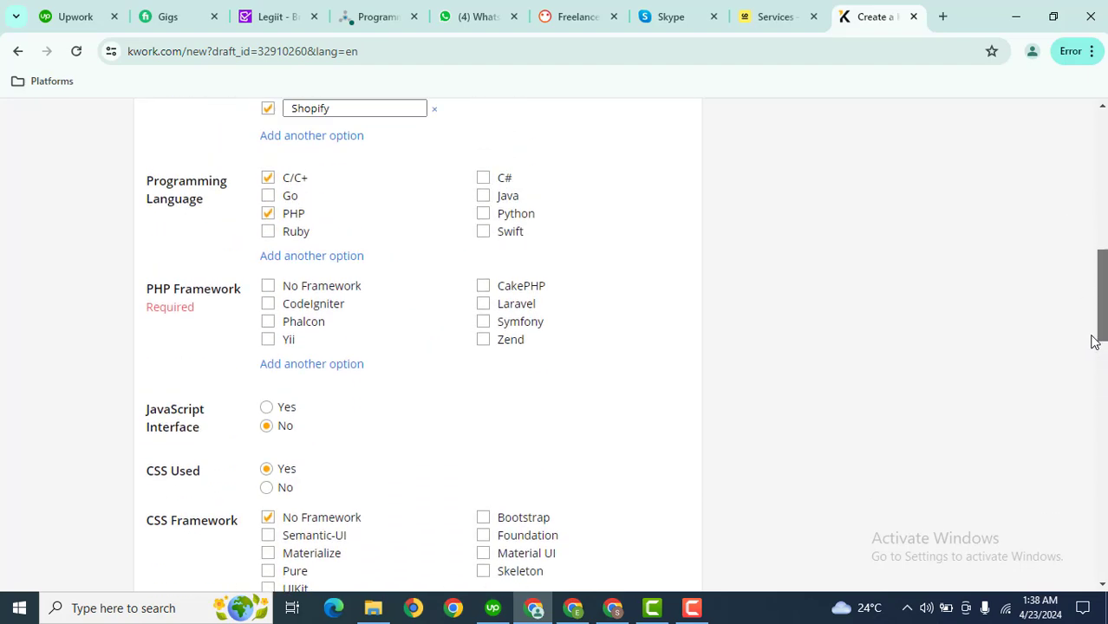
left_click(292, 289)
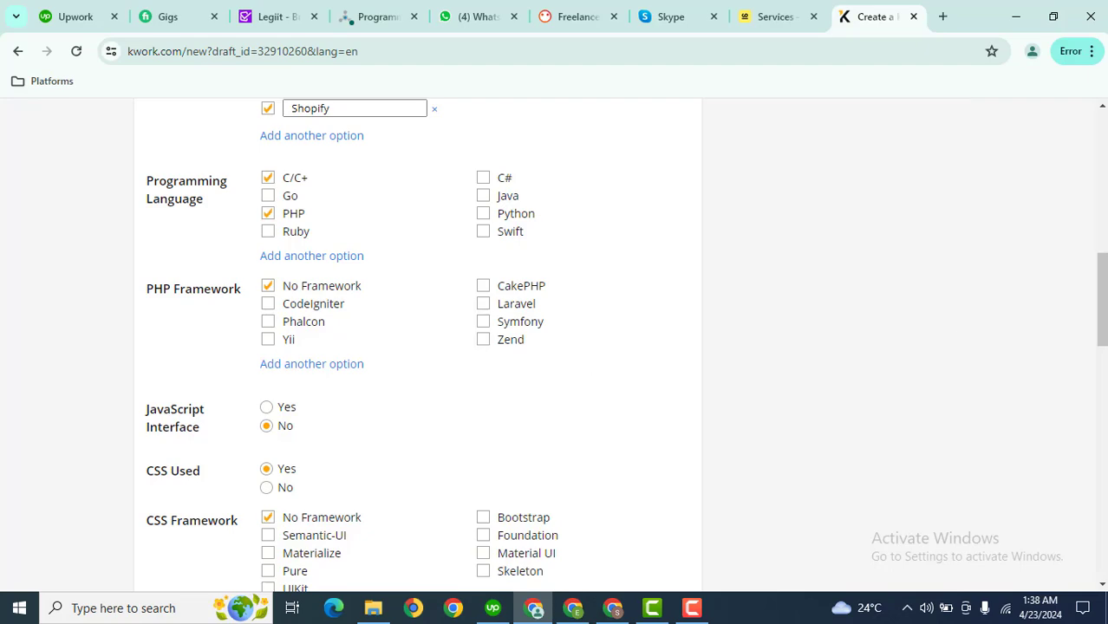
left_click_drag(1101, 301, 1103, 466)
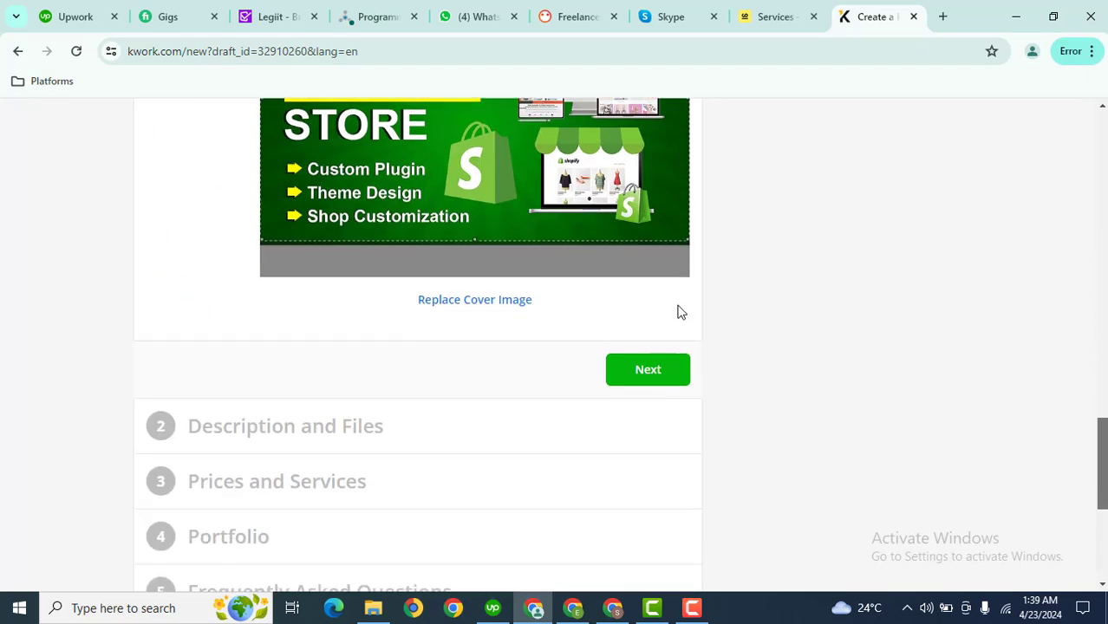
left_click(648, 370)
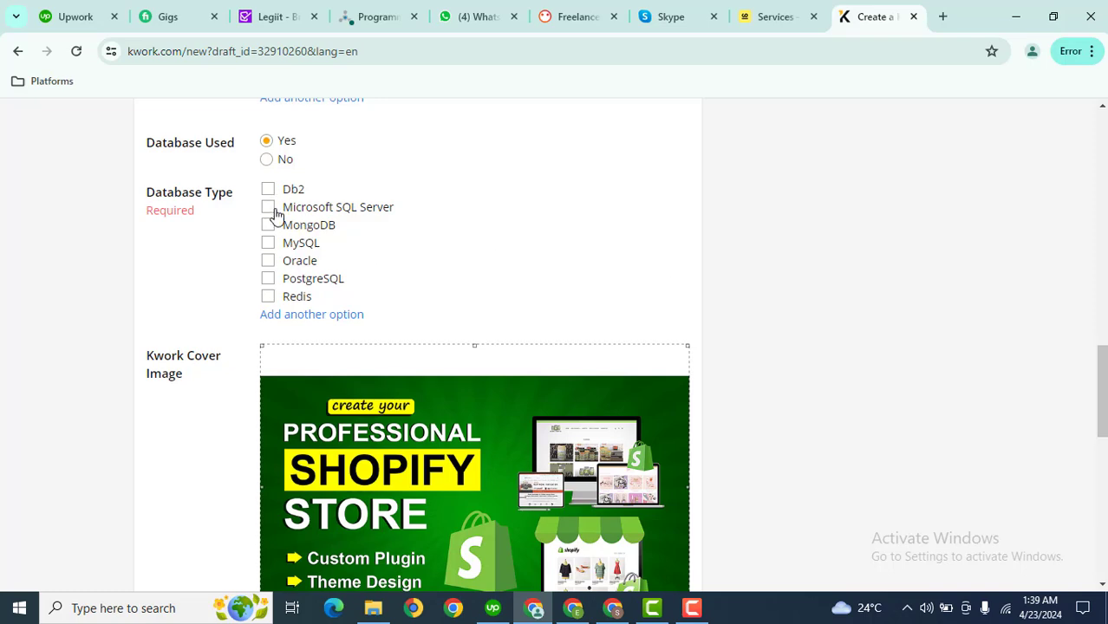
left_click(269, 244)
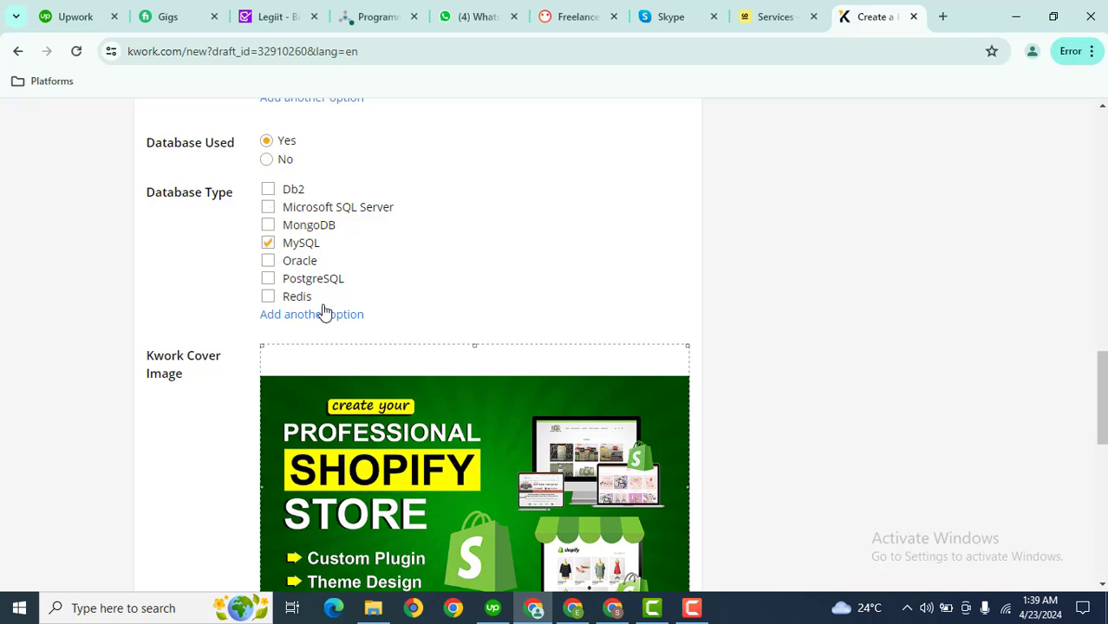
left_click_drag(1102, 422, 1102, 490)
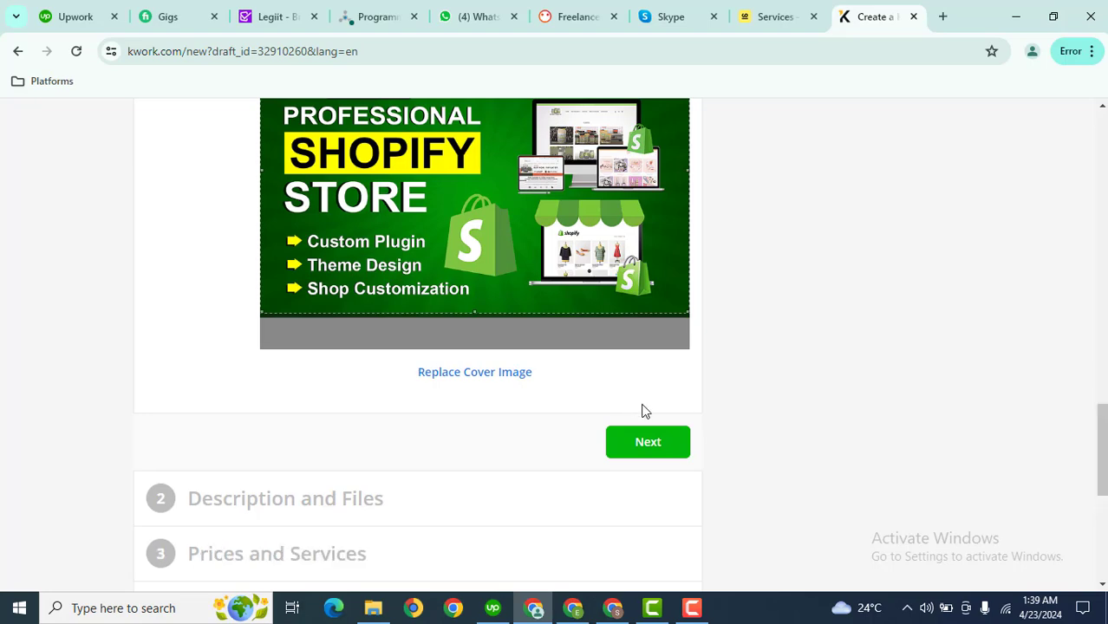
Advance to the Description and Files step and select the Description box
left_click(656, 441)
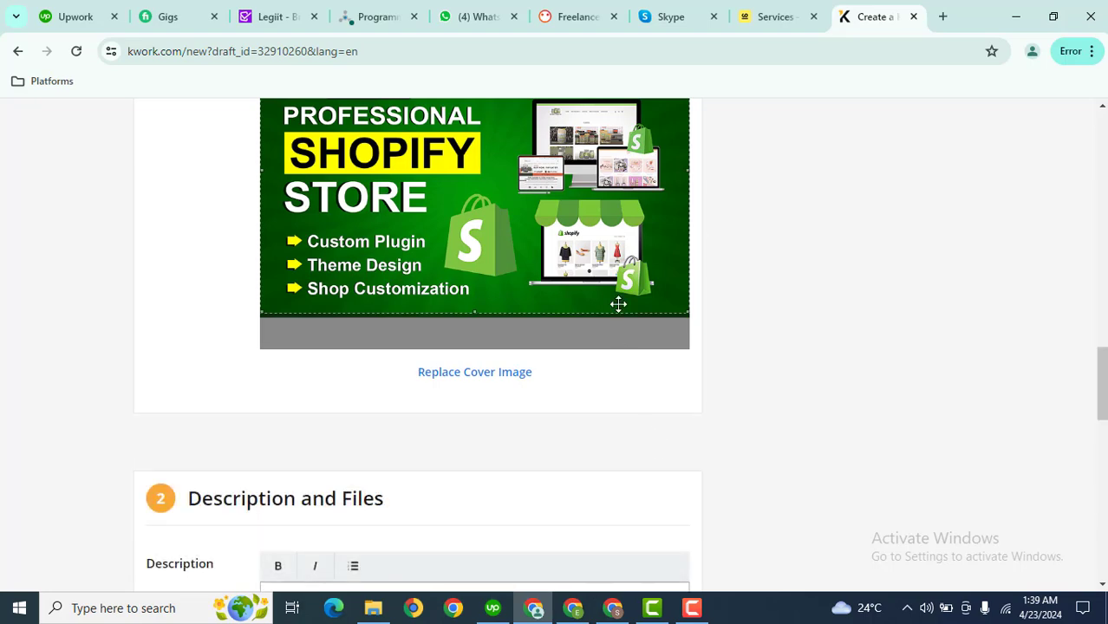
left_click_drag(1102, 388, 1103, 433)
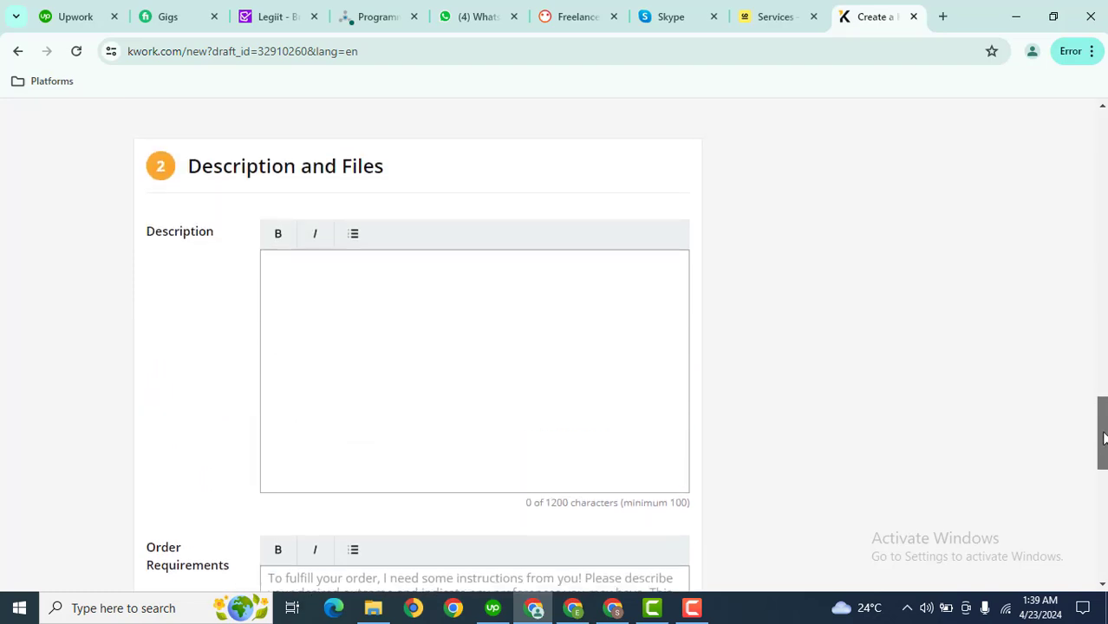
left_click(431, 309)
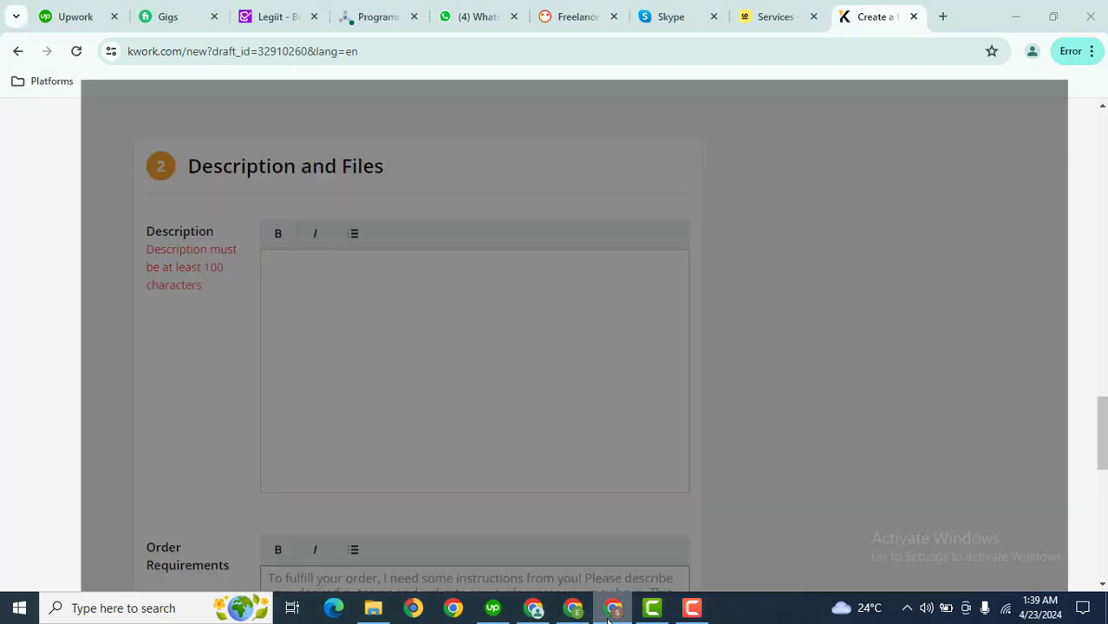
Copy the Shopify description text from ChatGPT and return to the Create a Kwork form
left_click(613, 608)
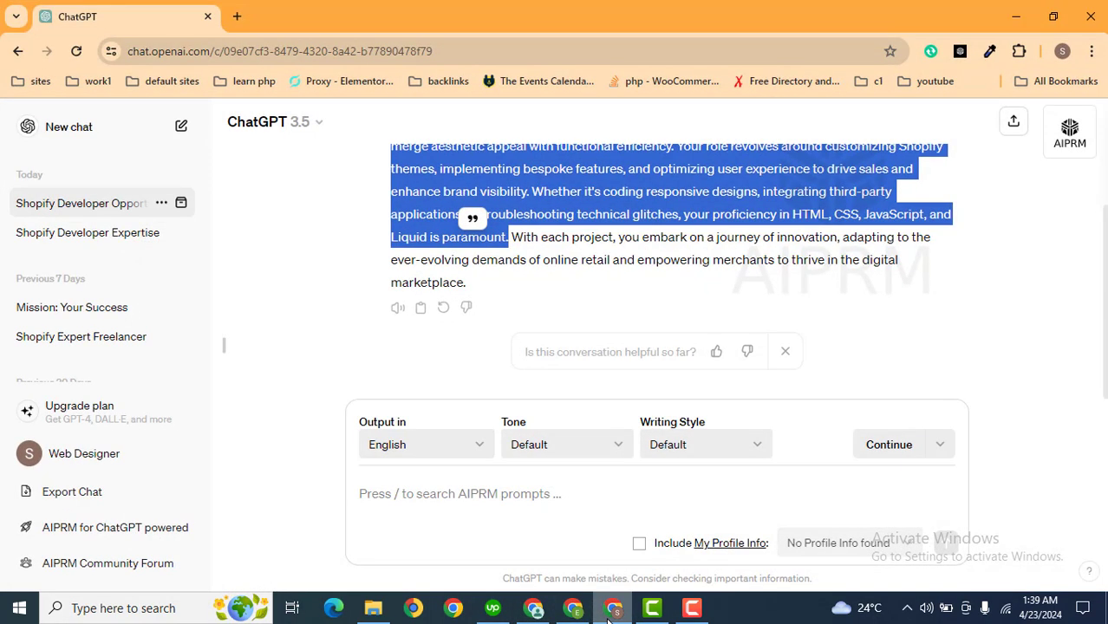
right_click(604, 185)
left_click(646, 203)
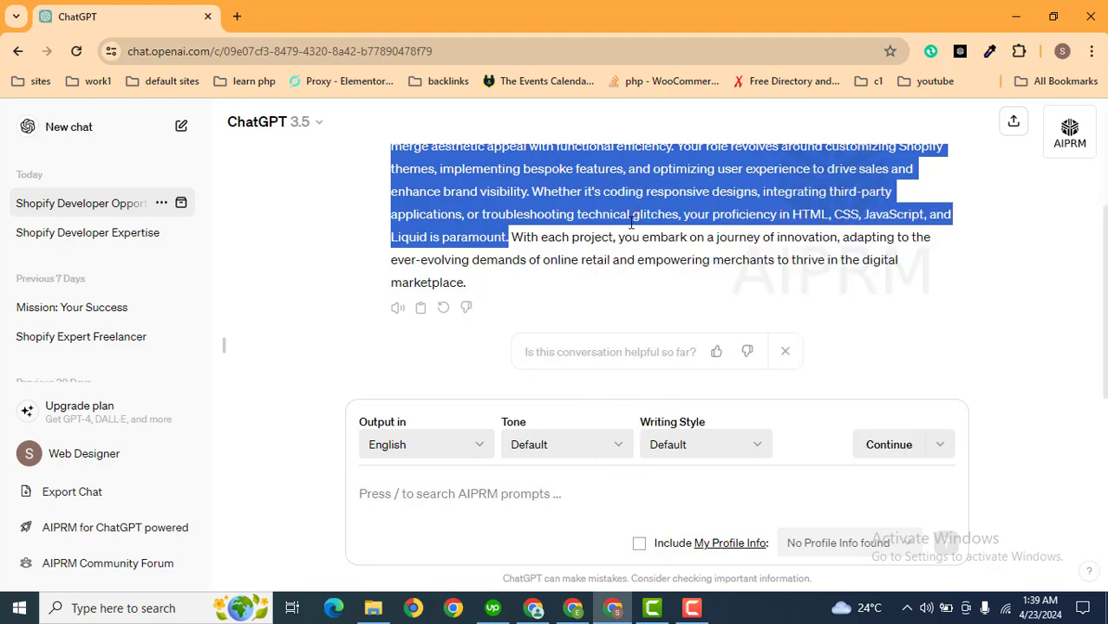
left_click(573, 608)
left_click(533, 608)
Paste the copied Shopify description paragraph into the Description box
left_click(542, 376)
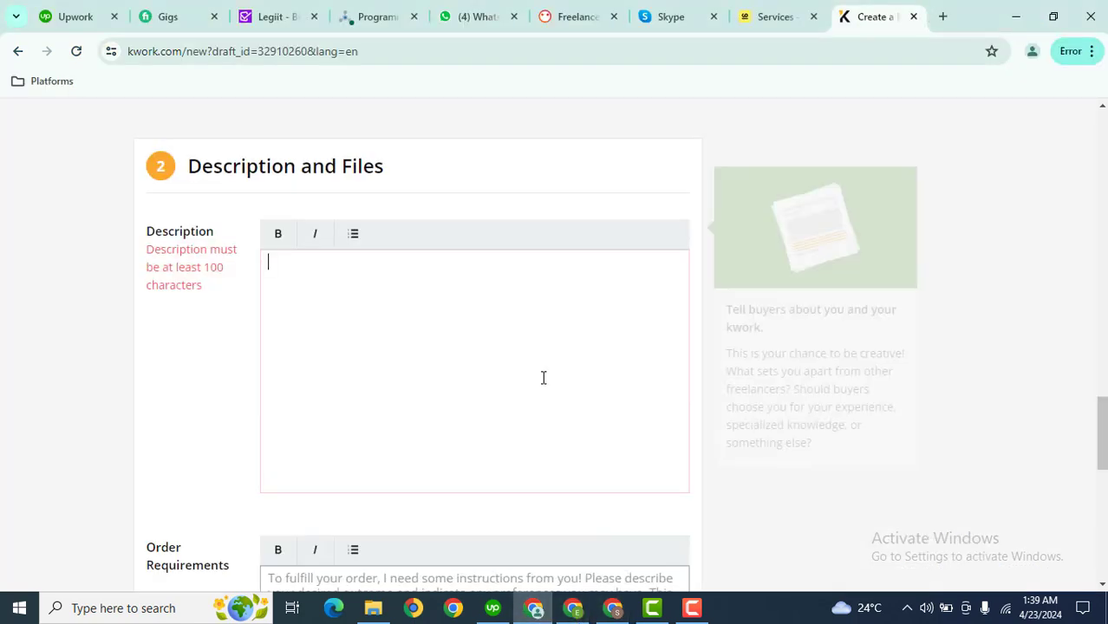
key("ctrl+v")
scroll(639, 325, "down", 4)
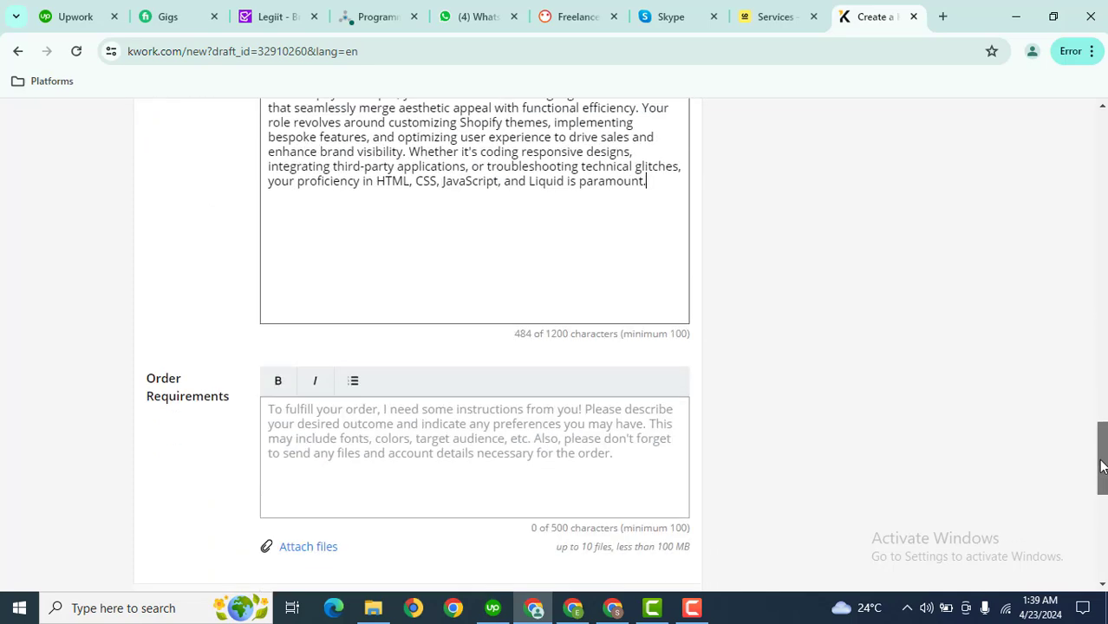
Write order requirements starting 'Please pro…', ending 'such as shopify crendentials to start work.'
left_click(500, 274)
left_click(491, 279)
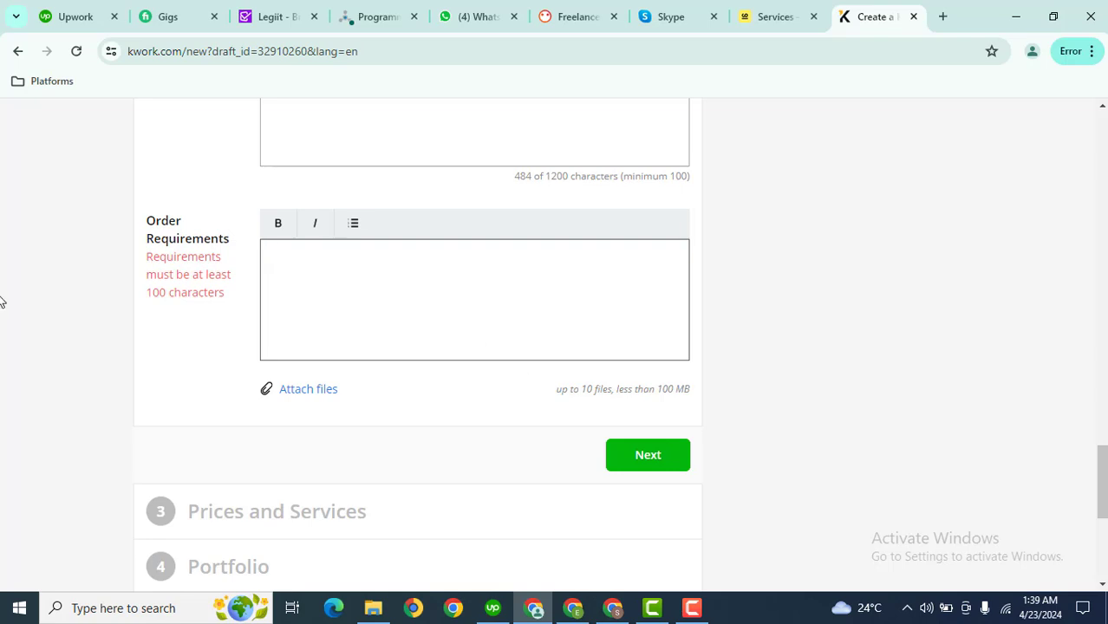
key("Caps_Lock")
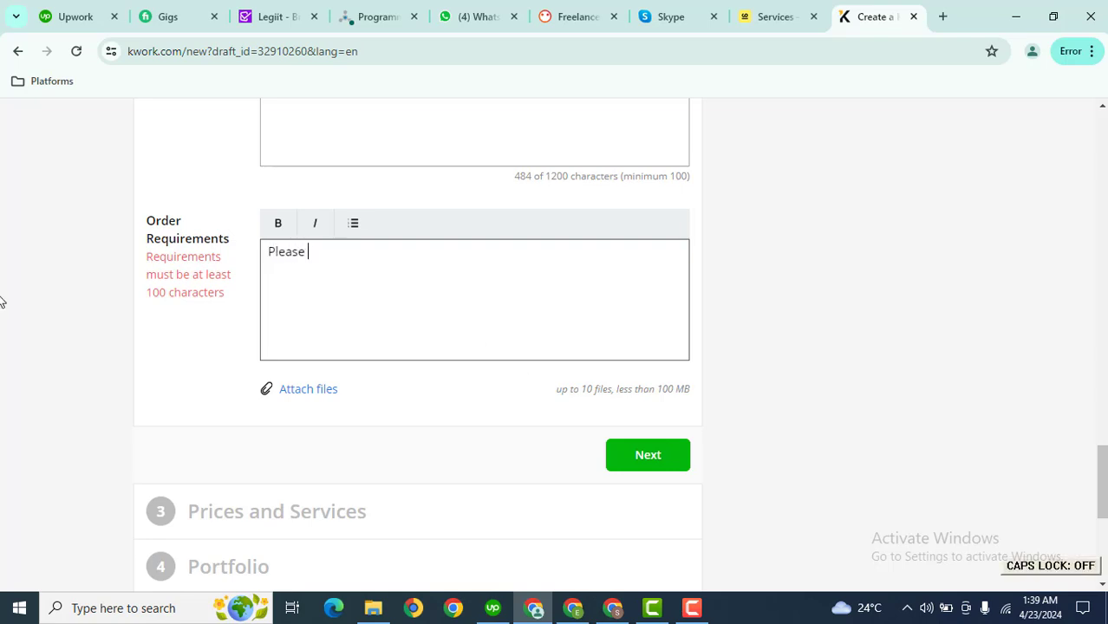
type("Please provide logins to start work")
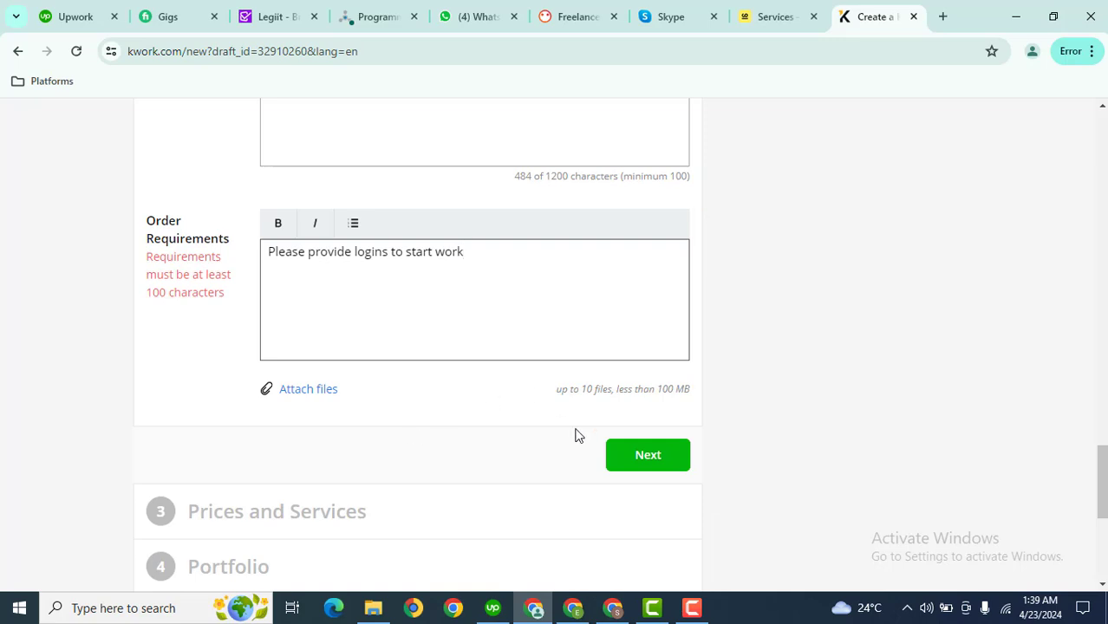
left_click(640, 464)
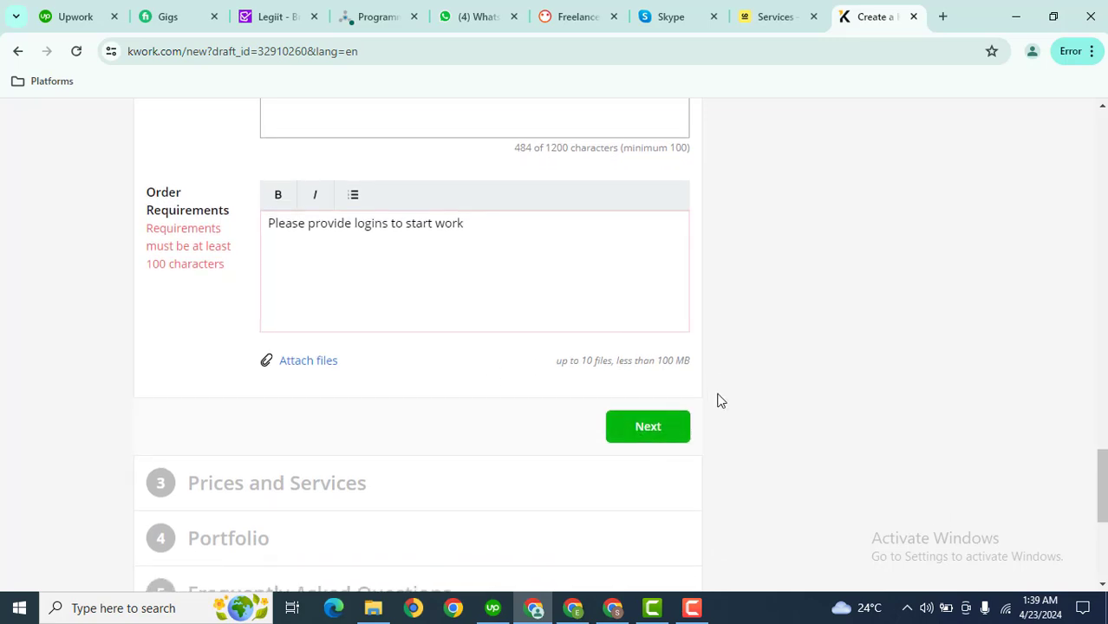
left_click(501, 229)
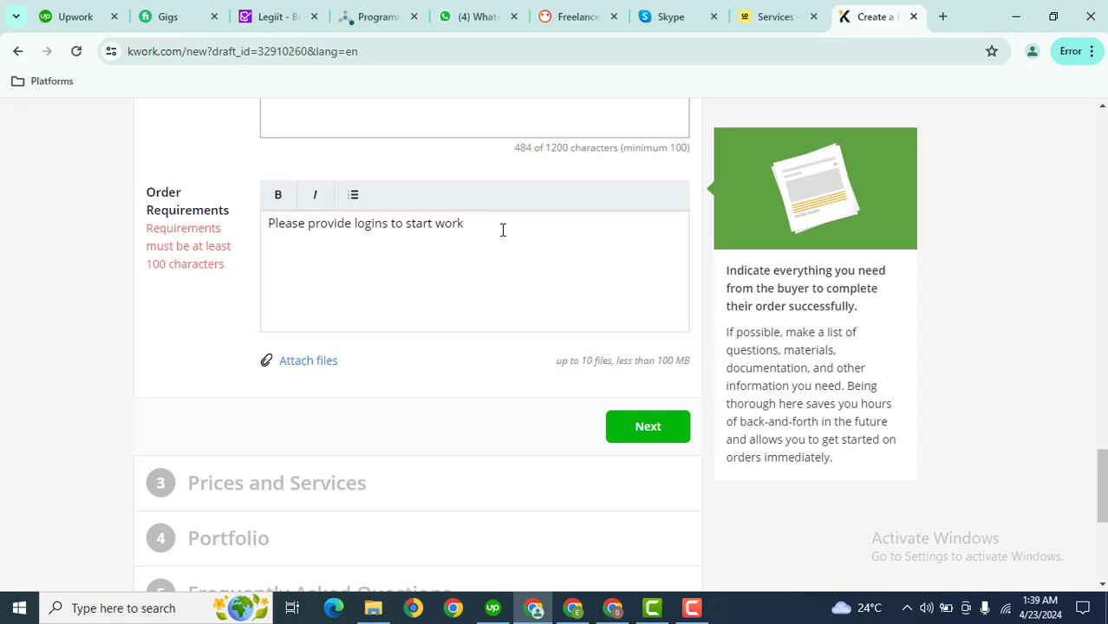
type(", ")
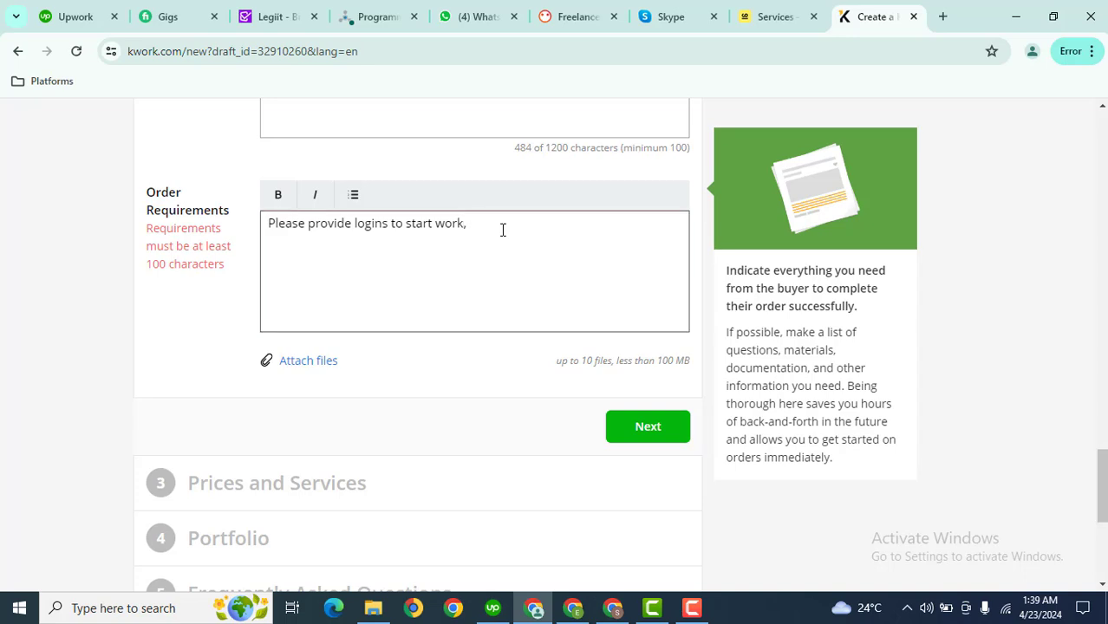
type("such as")
type(" shopify crend")
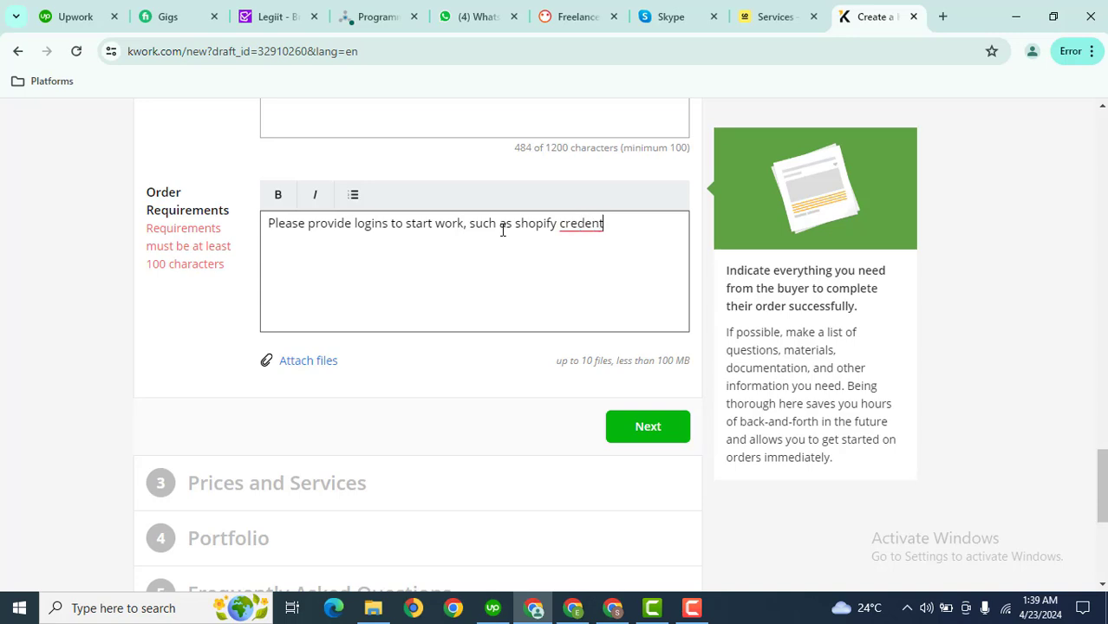
type("entials to start work.")
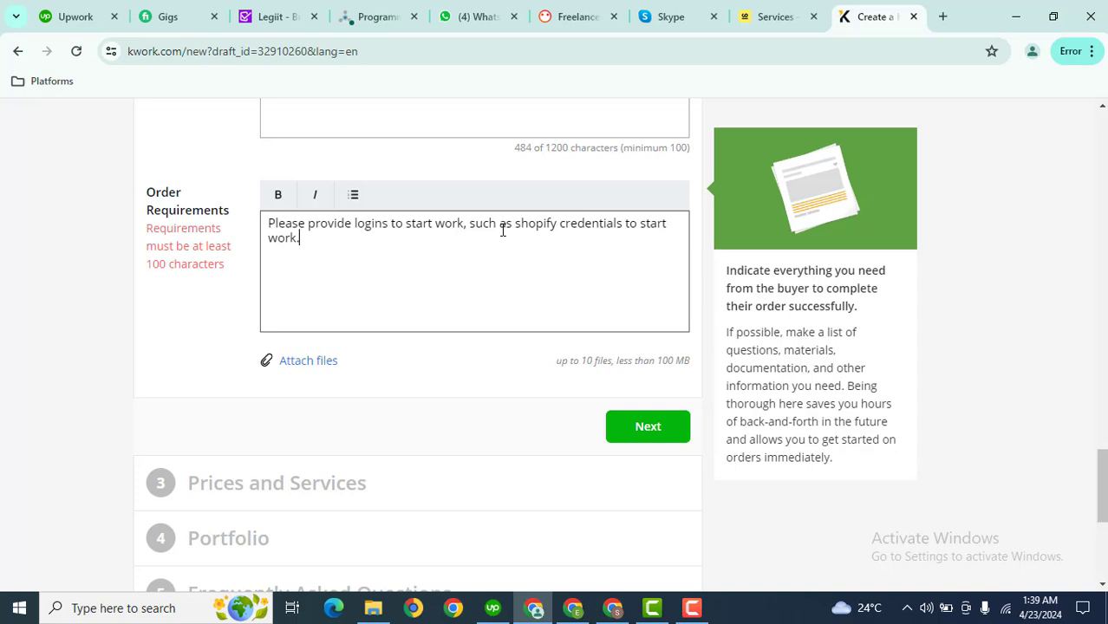
Add 'I will complete the project on time.' to the requirements and open Prices and Services
left_click(463, 384)
left_click(653, 425)
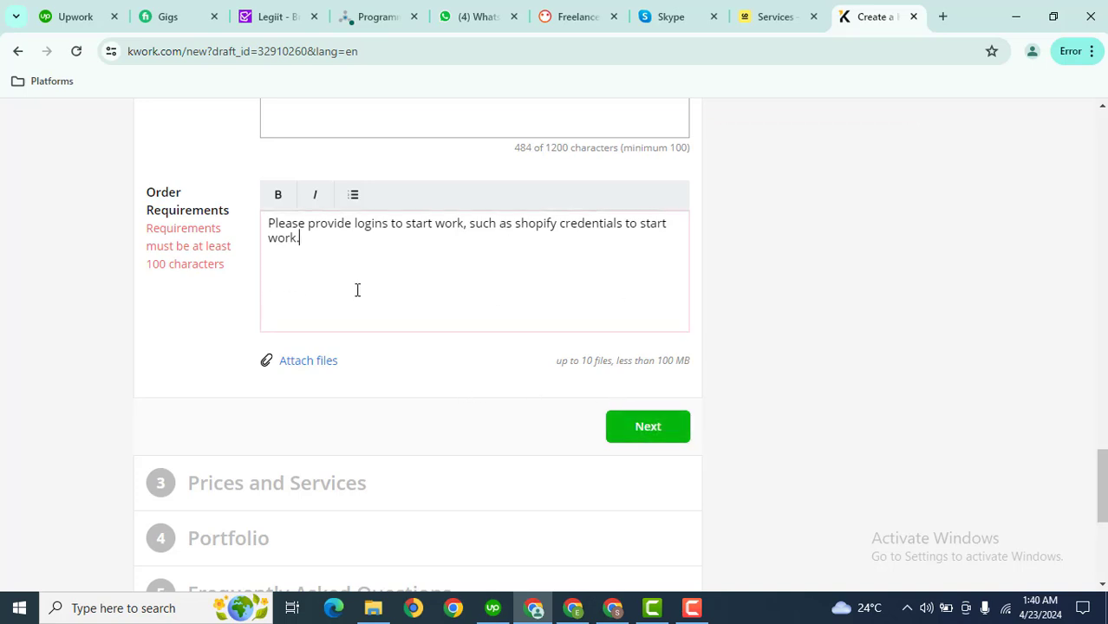
left_click(435, 265)
key("Caps_Lock")
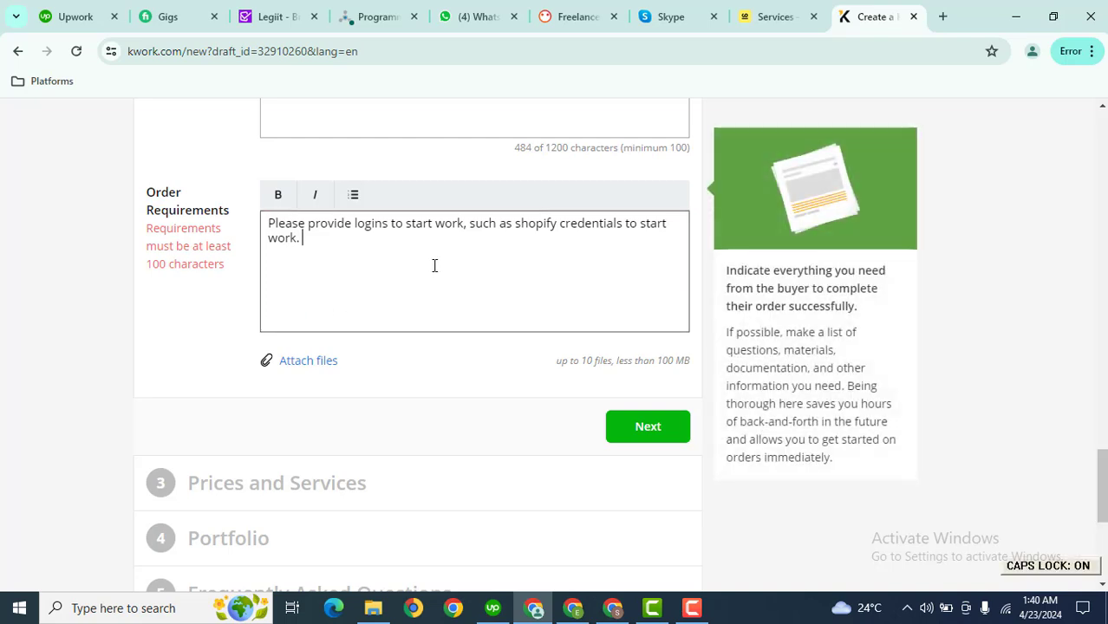
type("ill complete the ")
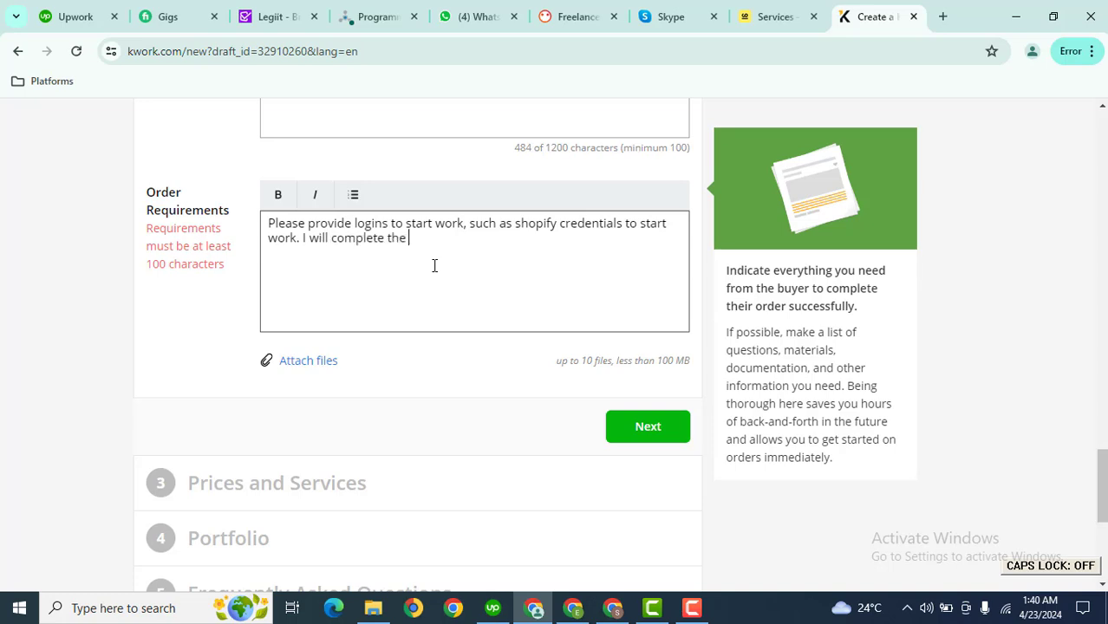
type("project on ti")
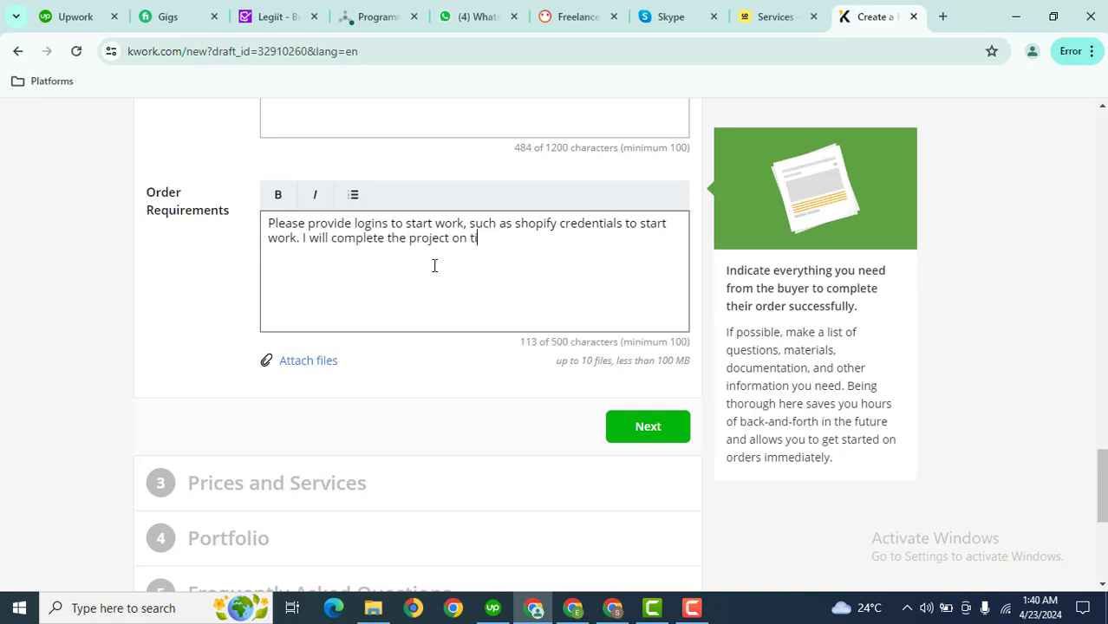
type("me.")
left_click(638, 426)
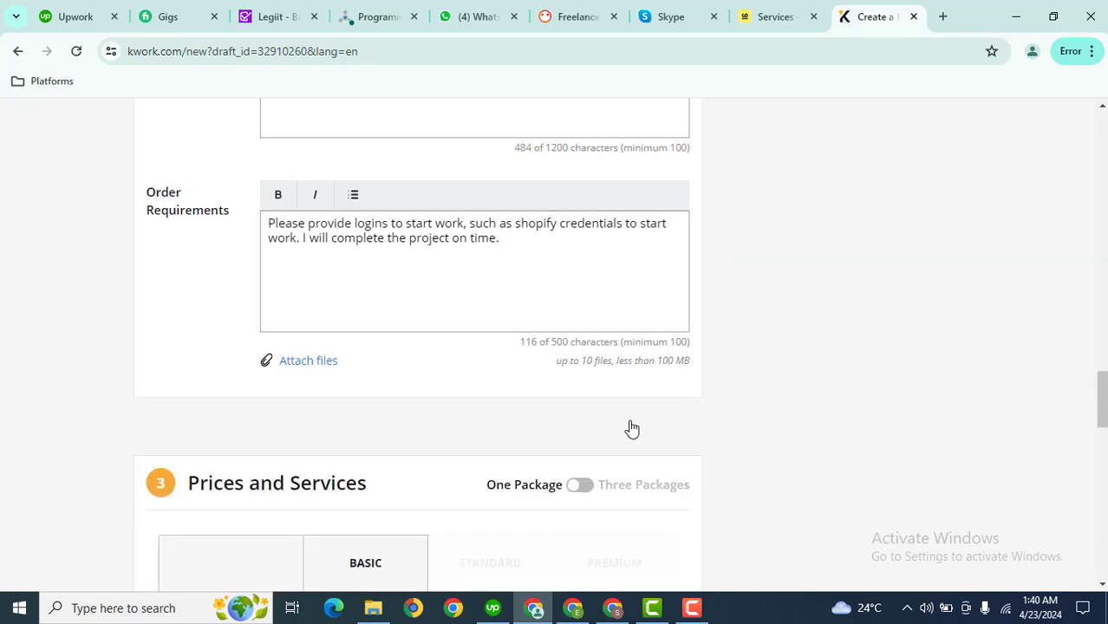
Include Adaptive website, Hosting, Domain name, SEO, Contact form and Order form; start the Package Summary
left_click_drag(1102, 398, 1102, 443)
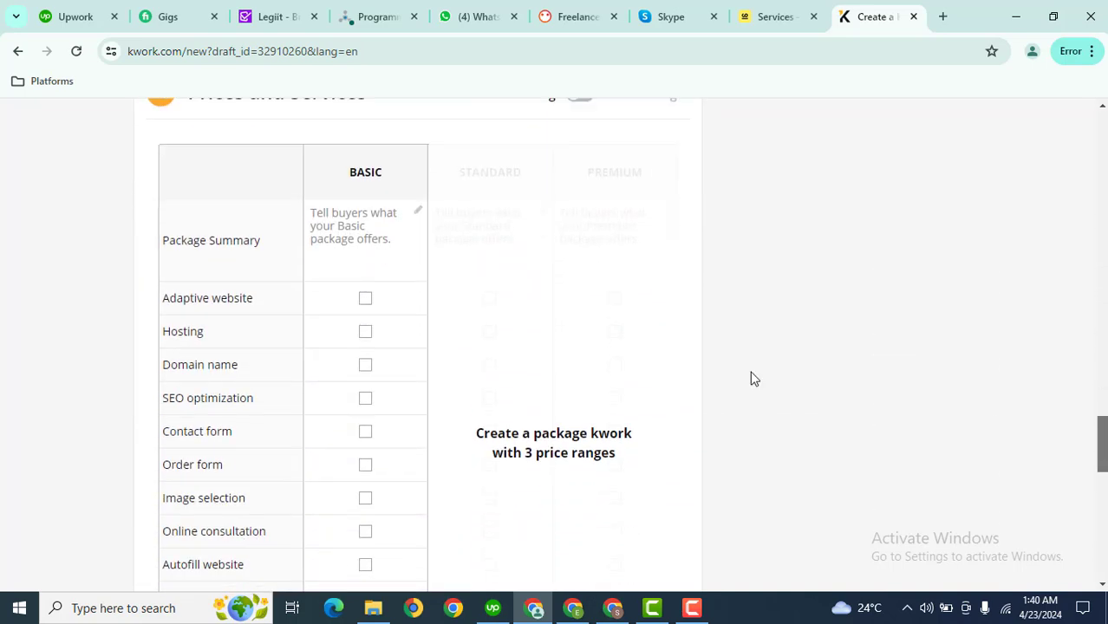
left_click(365, 298)
left_click(365, 332)
left_click(352, 219)
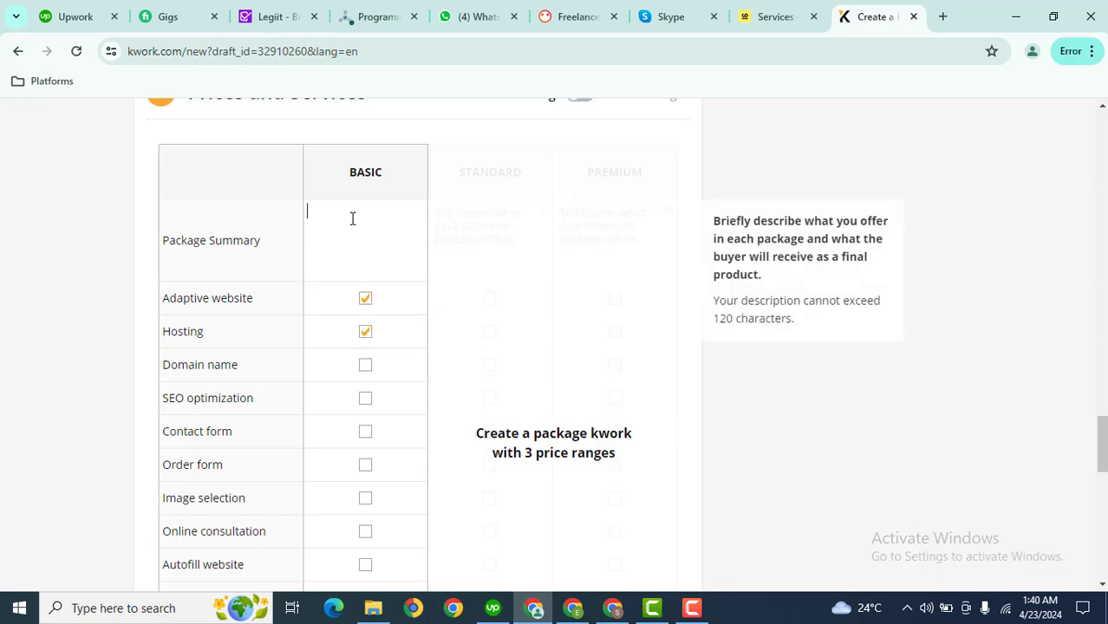
key("Caps_Lock")
type("All in one Package")
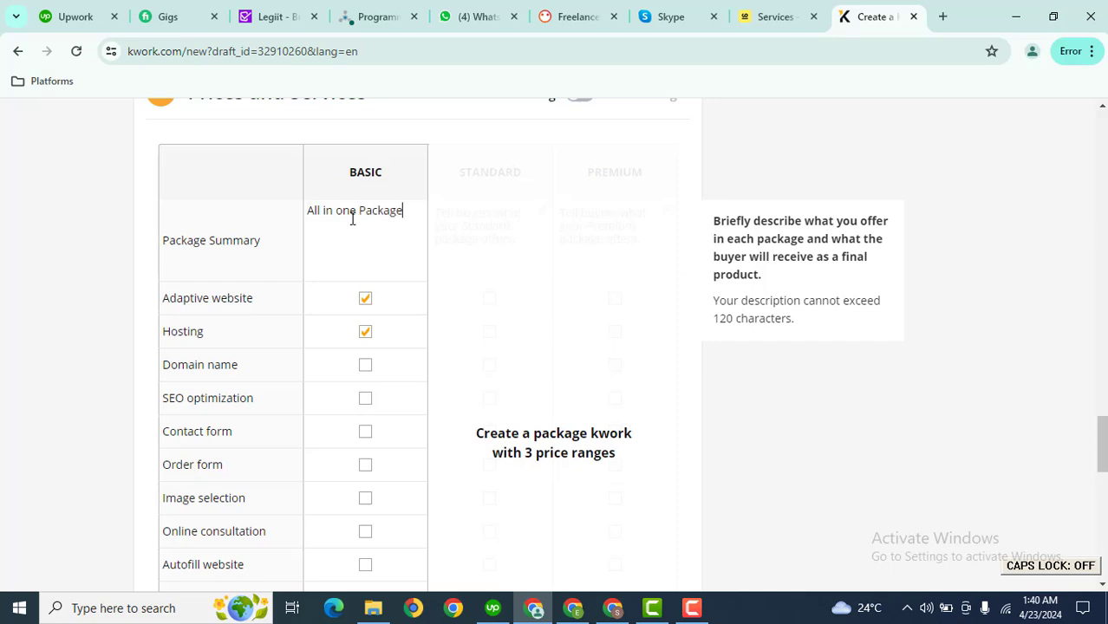
left_click(365, 365)
left_click(365, 399)
left_click(365, 432)
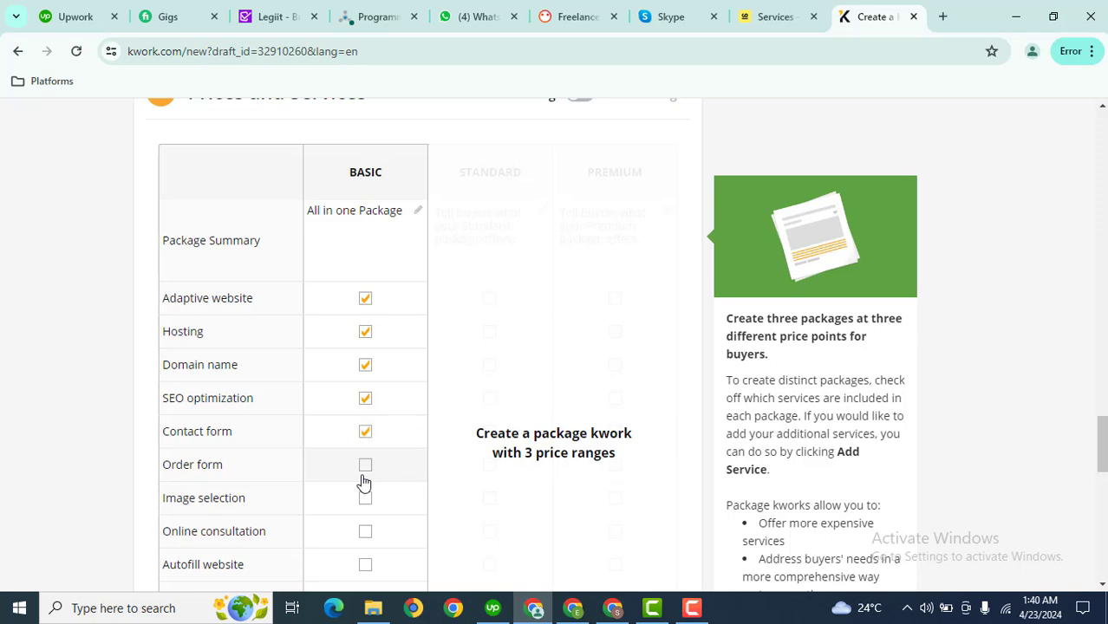
left_click(365, 464)
Also include Image selection, Online consultation, Autofill website, Website content and Admin panel
scroll(438, 189, "down", 3)
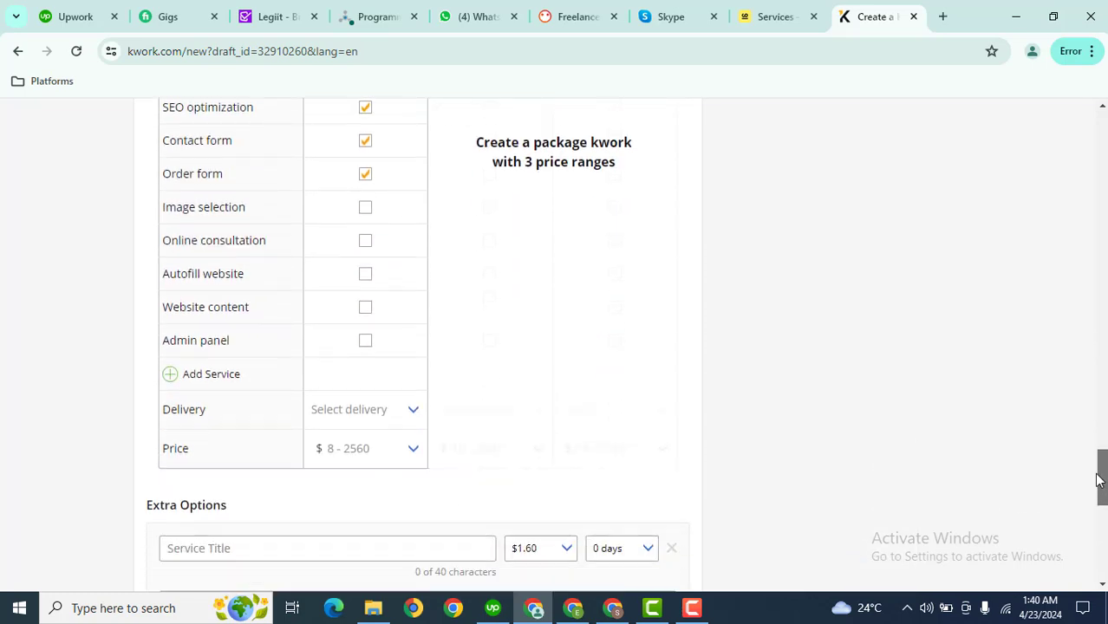
left_click(365, 207)
left_click(365, 240)
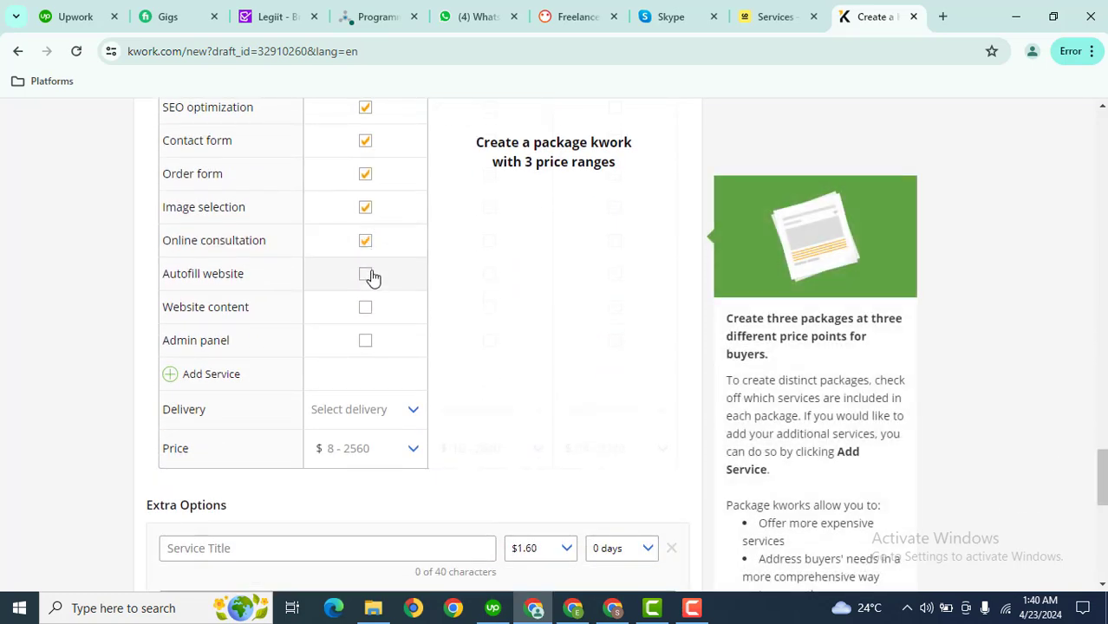
left_click(365, 273)
left_click(365, 307)
left_click(365, 339)
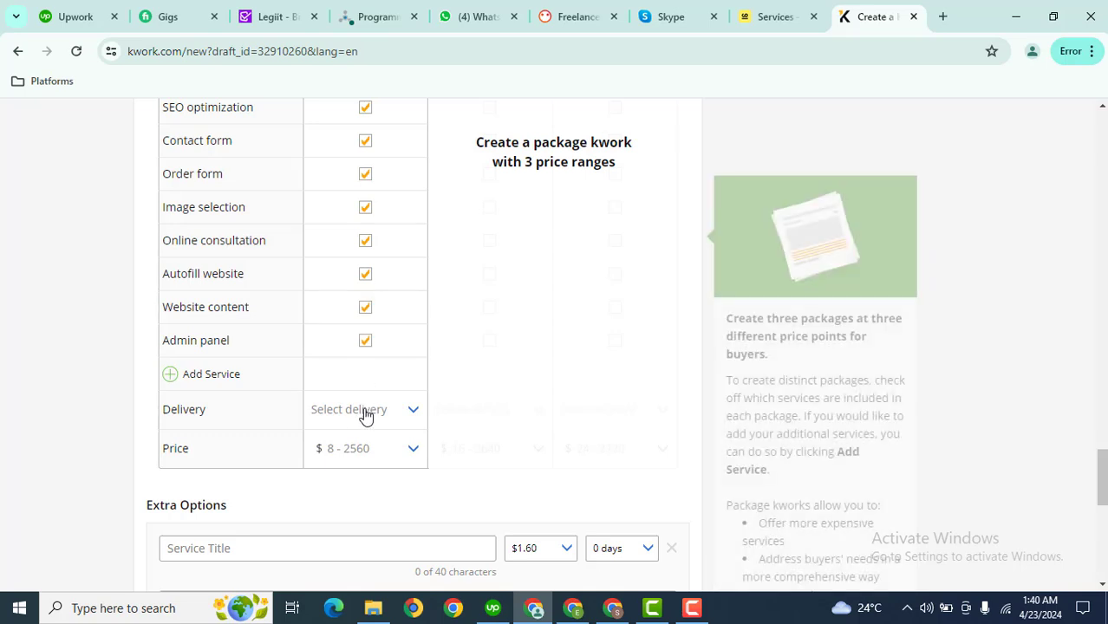
Set the basic package delivery time to 2 days and the price to $80
left_click(364, 410)
left_click(361, 458)
left_click(377, 450)
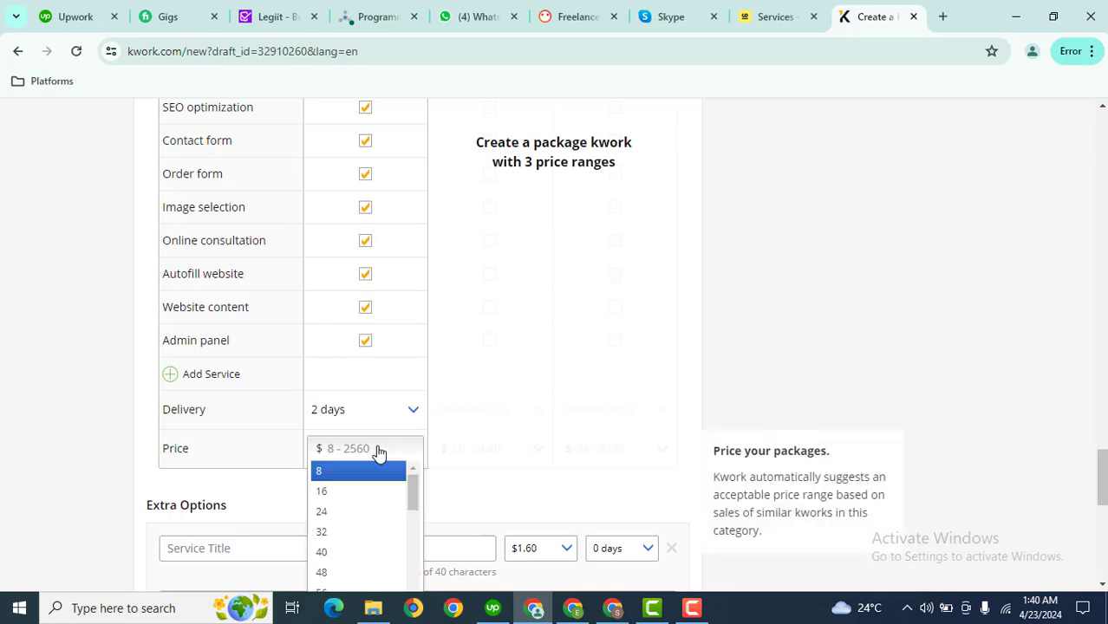
left_click_drag(1103, 474, 1103, 505)
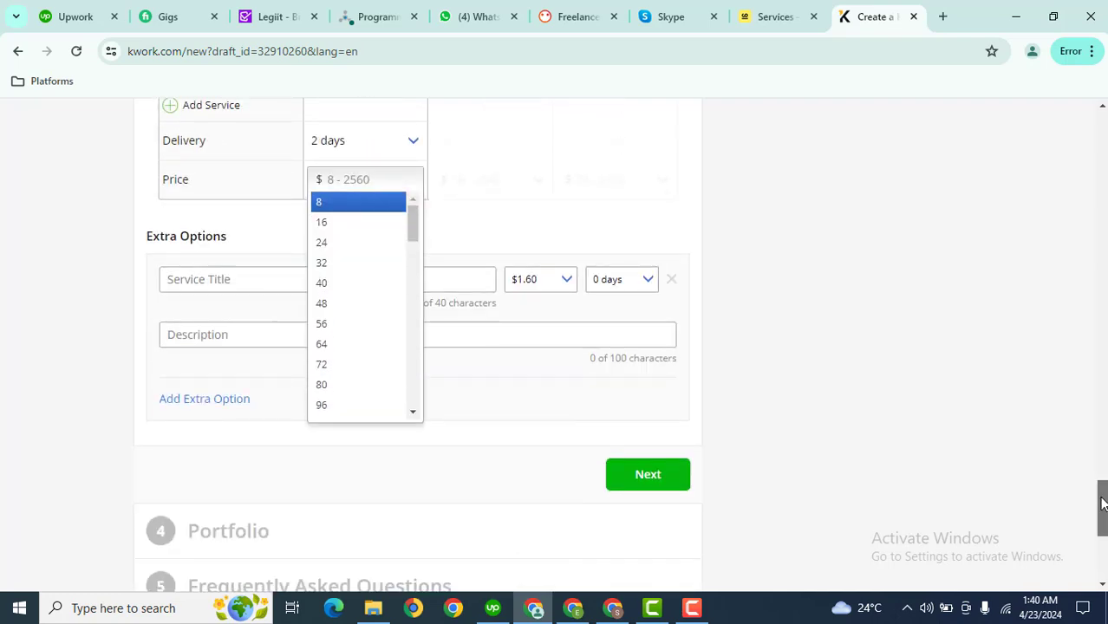
left_click(378, 385)
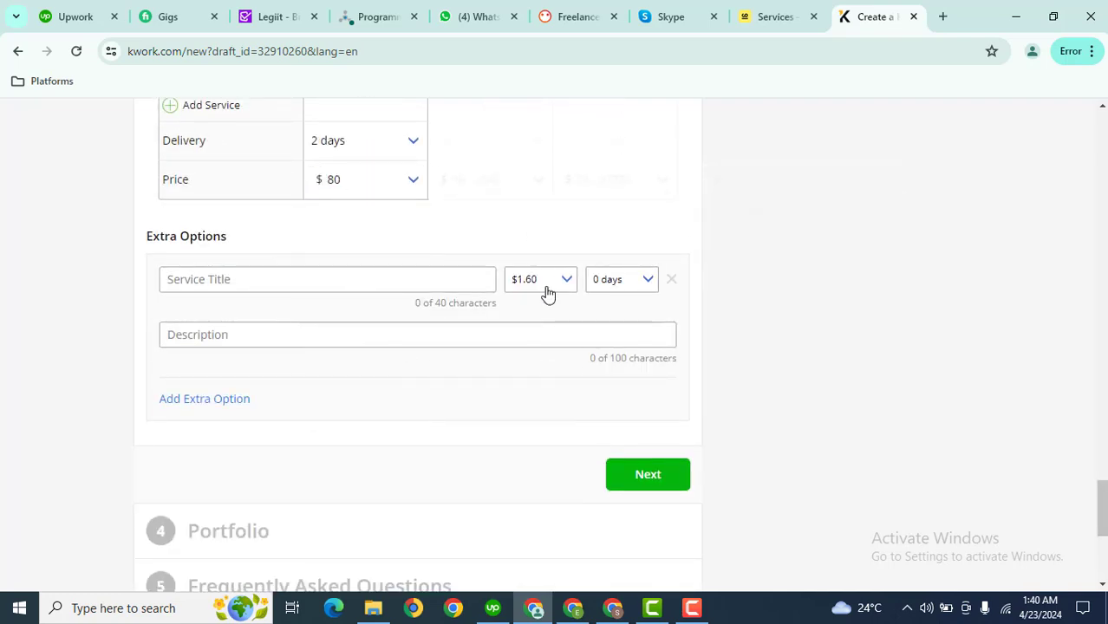
left_click(646, 473)
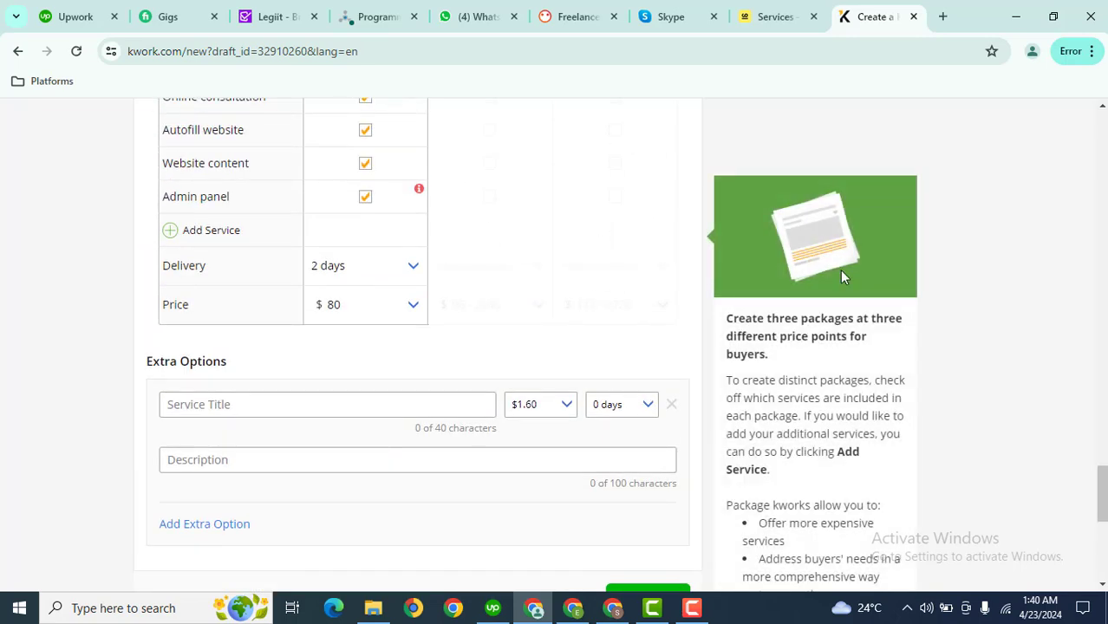
Remove Admin panel from the basic package and proceed to the Portfolio step
left_click_drag(1100, 499, 1103, 466)
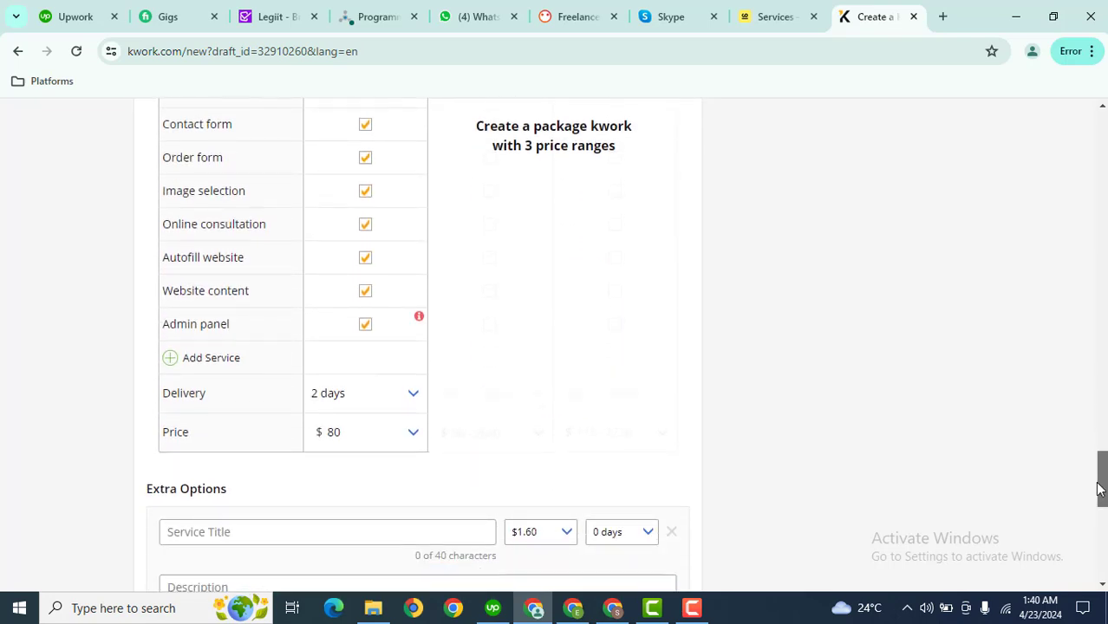
mouse_move(419, 318)
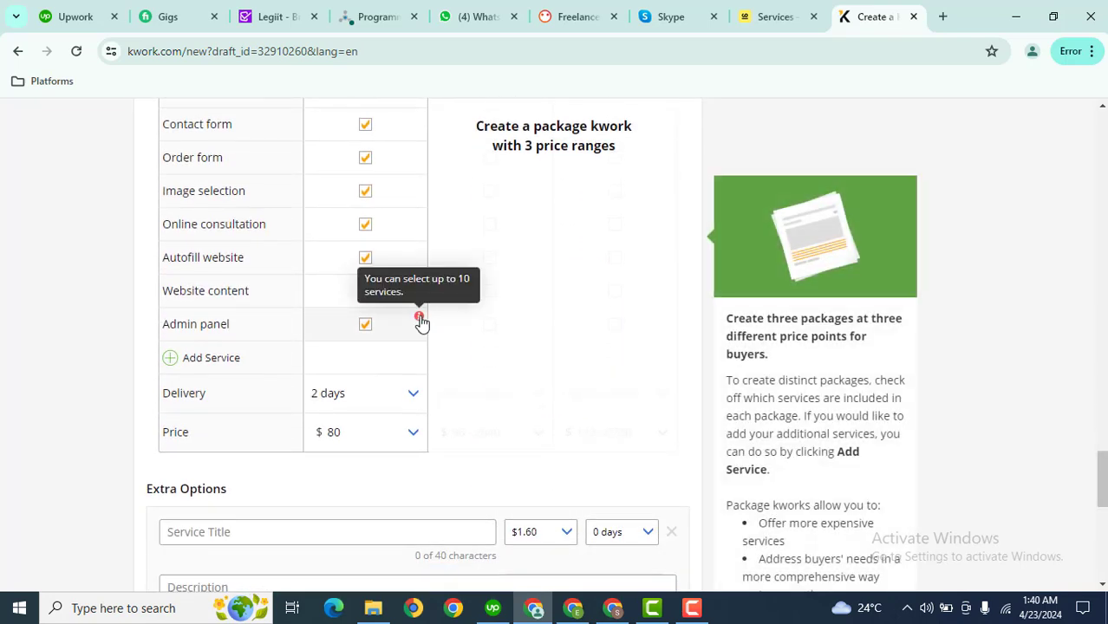
left_click(366, 325)
scroll(1080, 468, "down", 3)
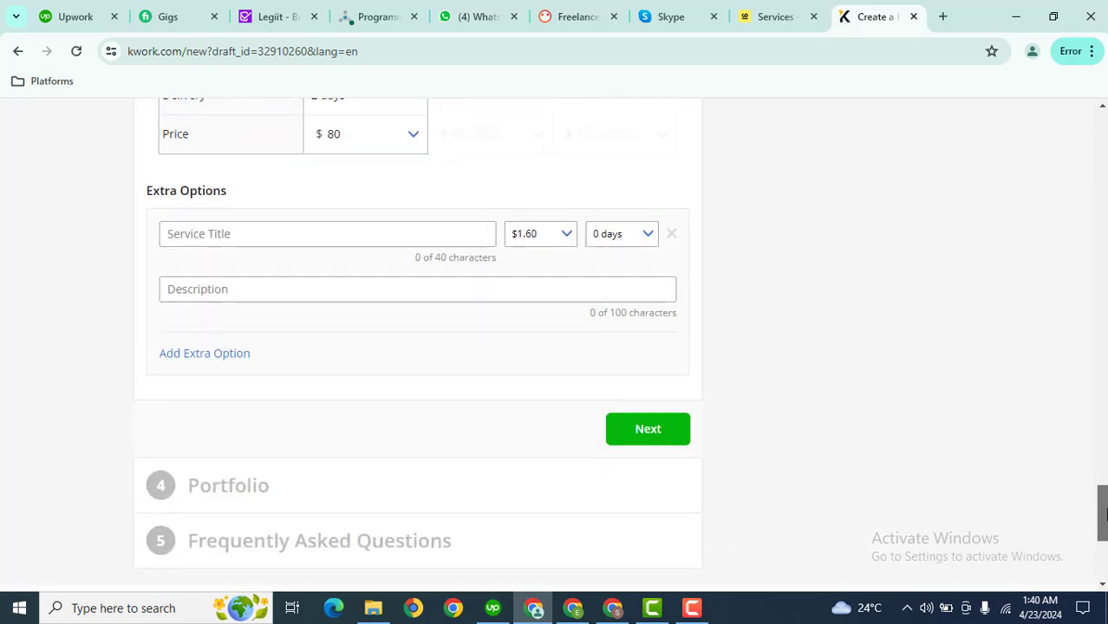
left_click(647, 431)
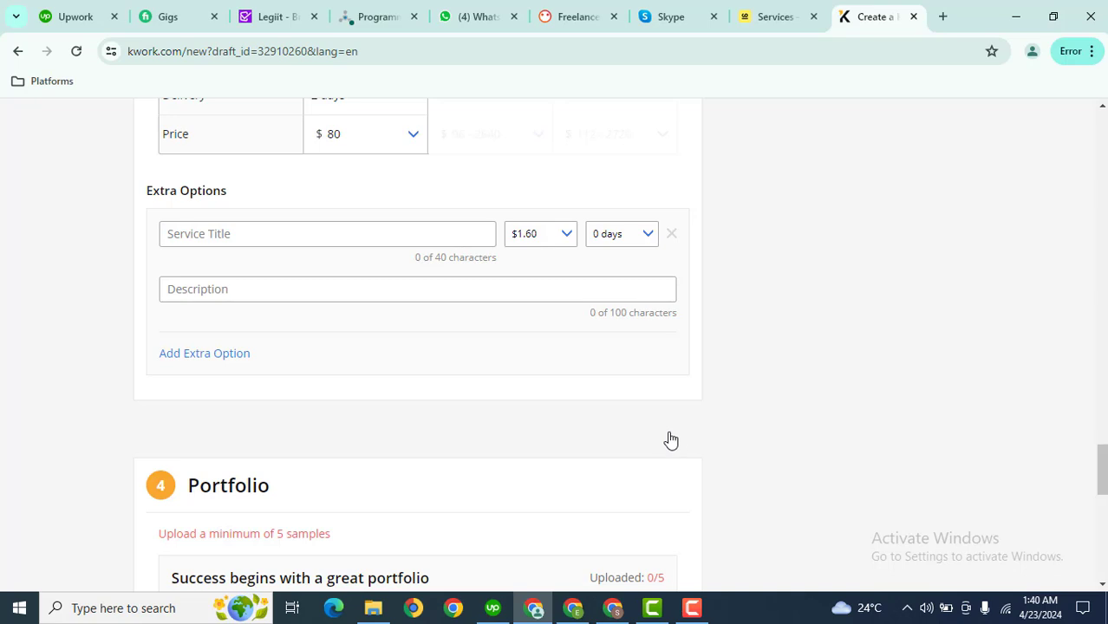
left_click_drag(1101, 473, 1103, 518)
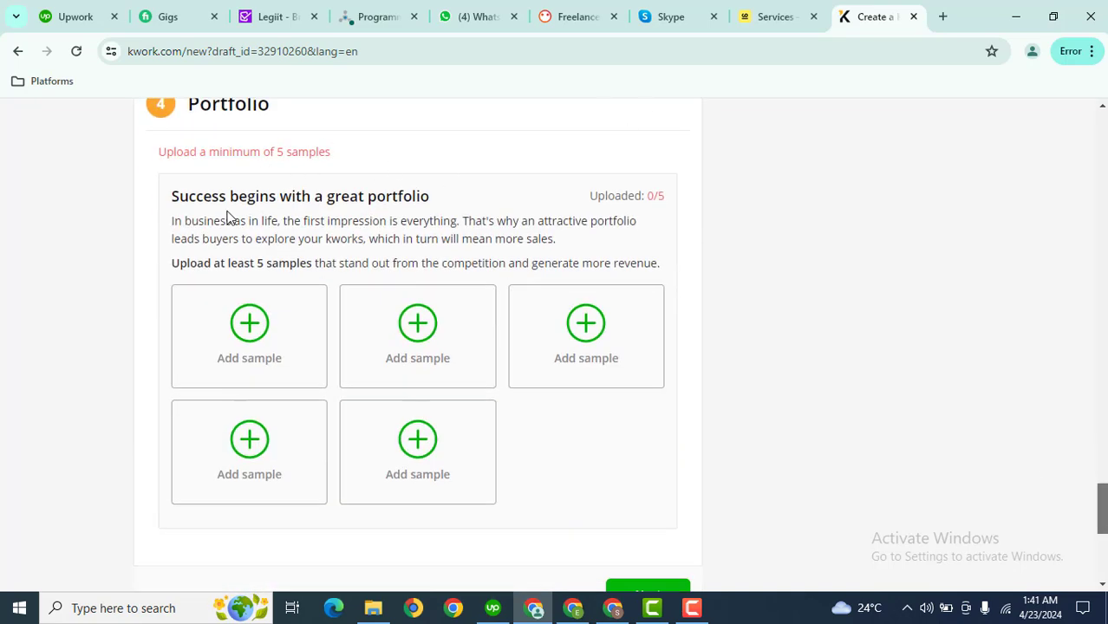
mouse_move(280, 312)
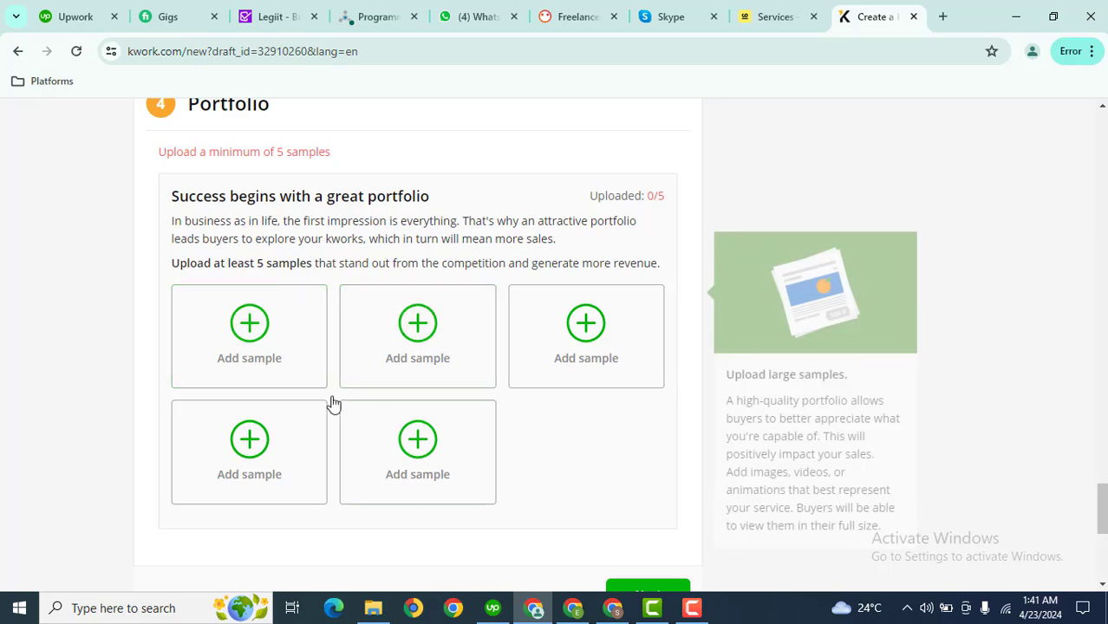
left_click(243, 346)
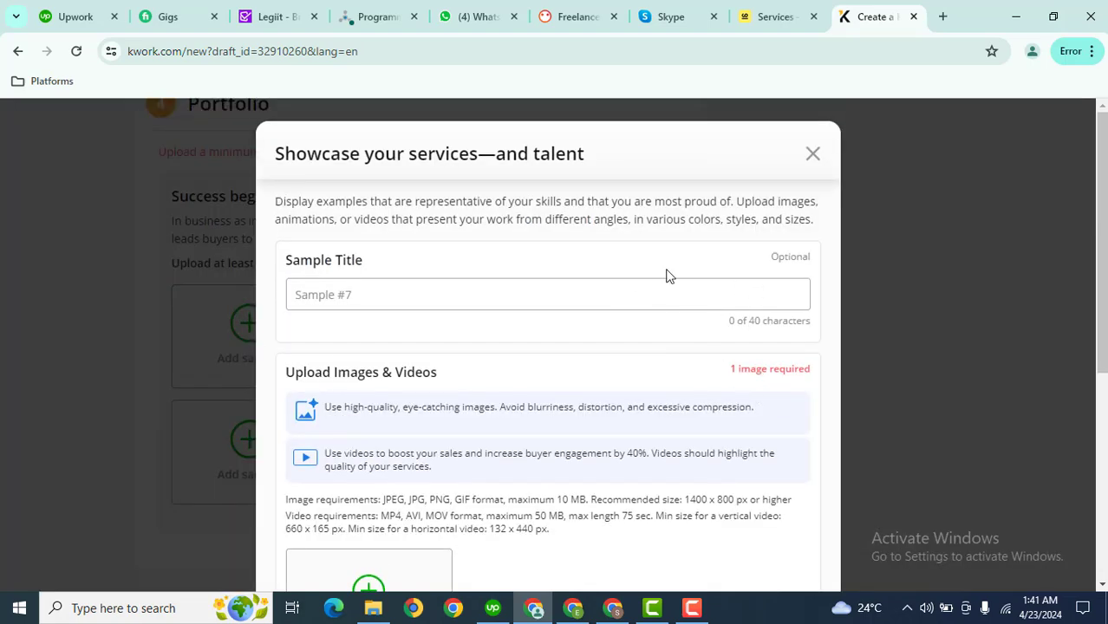
left_click(813, 154)
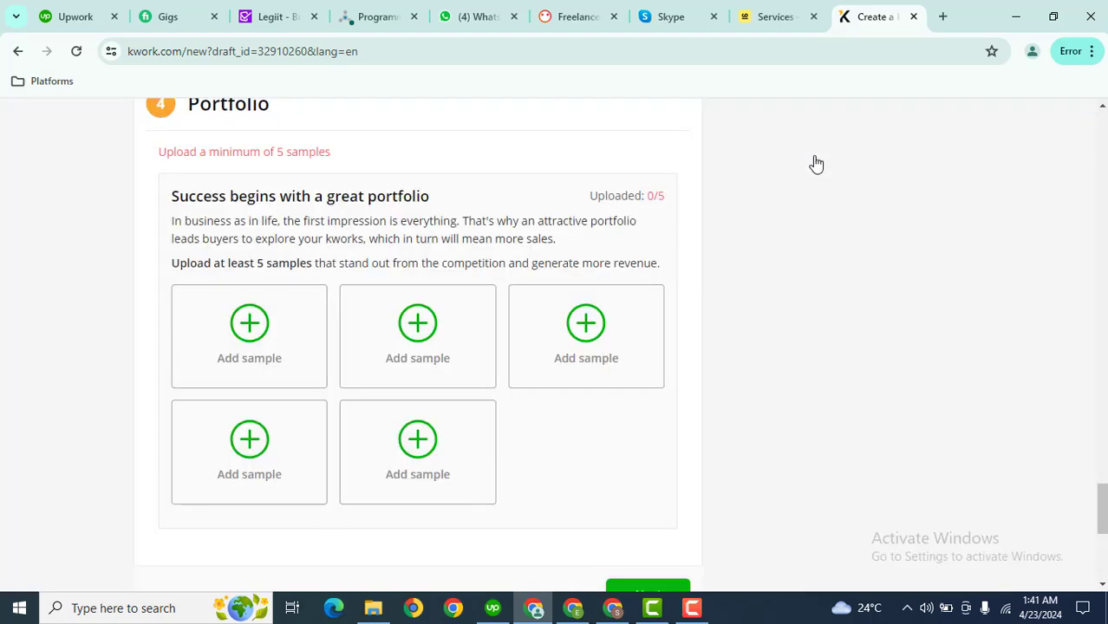
left_click(691, 608)
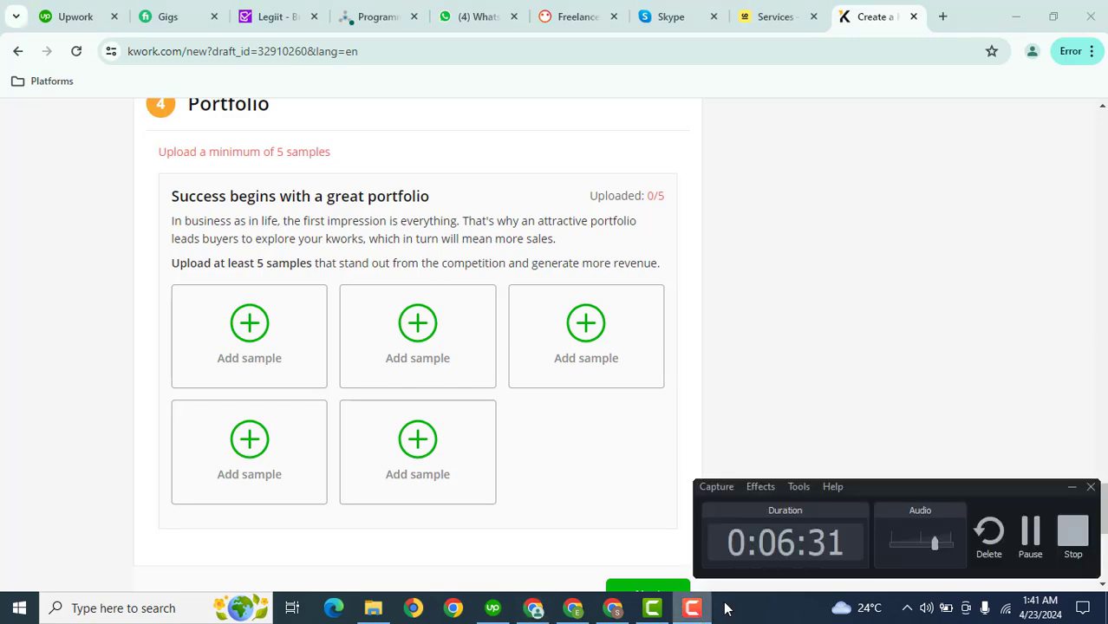
Confirm the kwork with its five portfolio samples, leaving the FAQ empty, for approval
left_click(1032, 539)
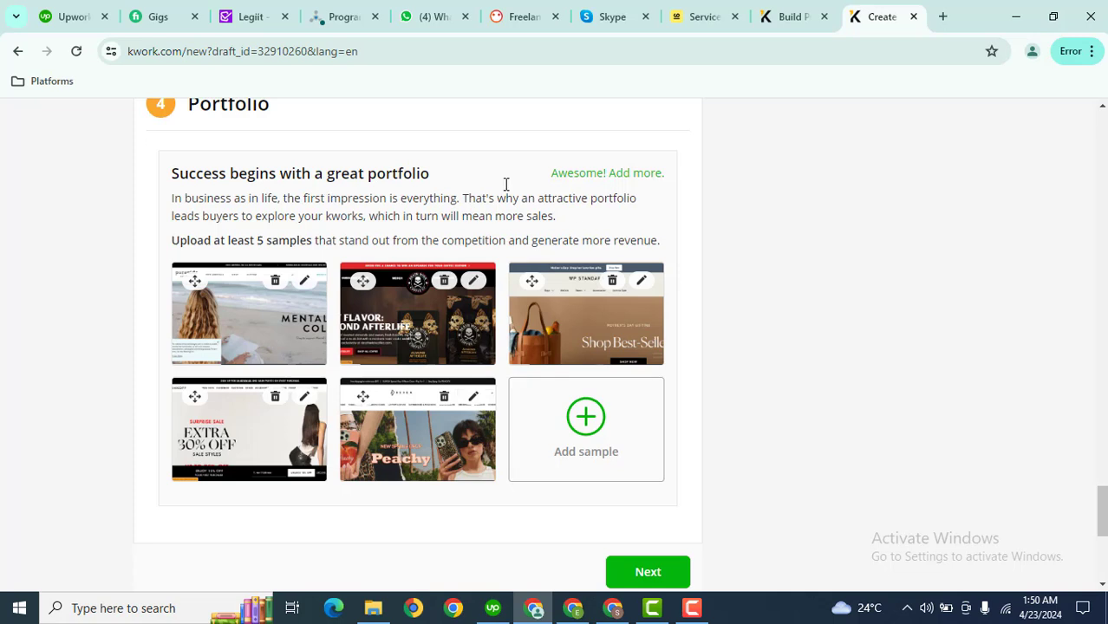
left_click(647, 573)
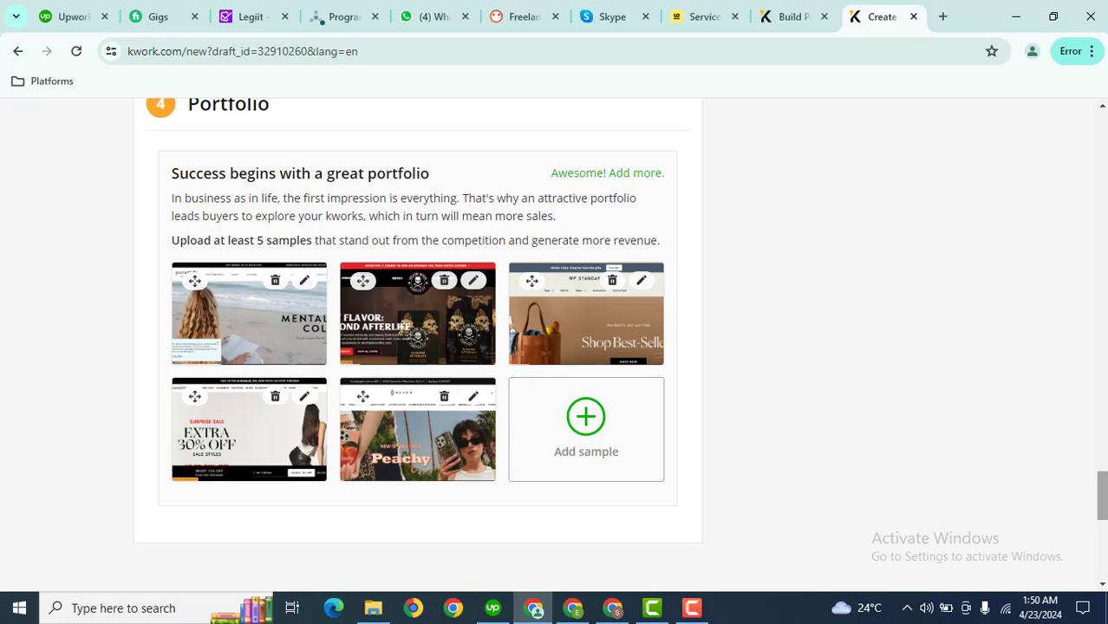
left_click_drag(1101, 495, 1101, 526)
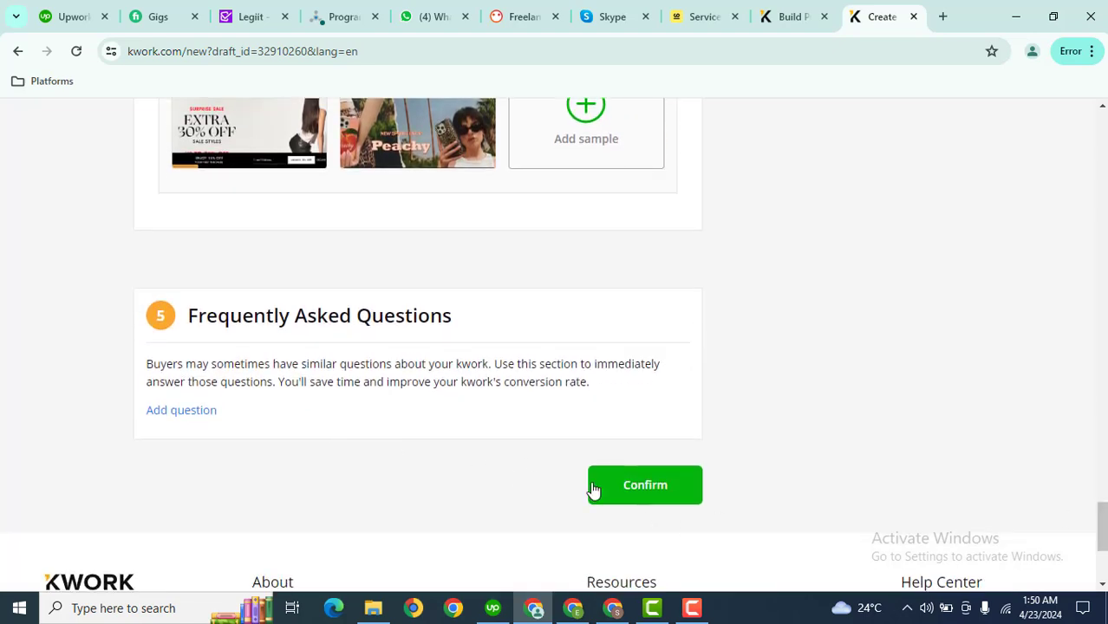
left_click(623, 488)
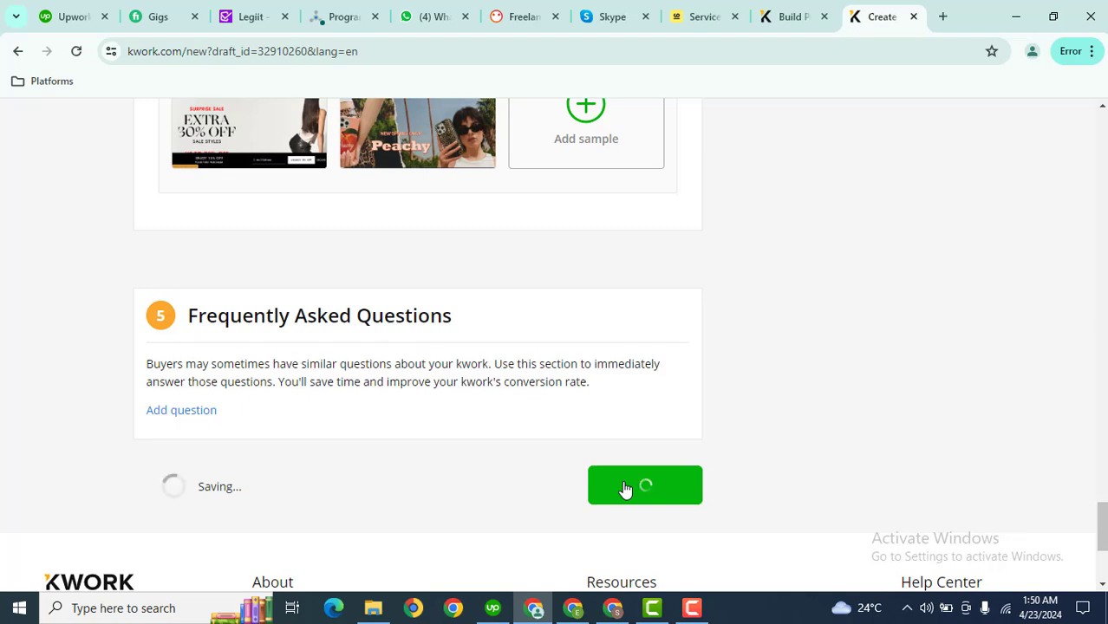